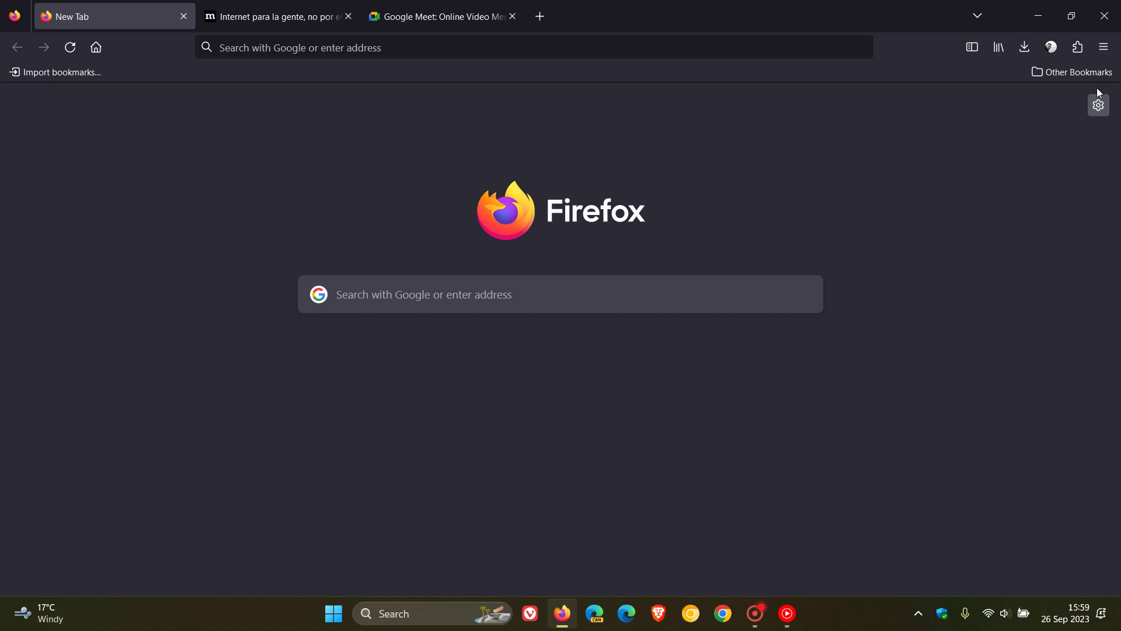
- Check the Firefox version in Help > About Firefox, confirming 118.0 (64-bit) is up to date
left_click(1103, 47)
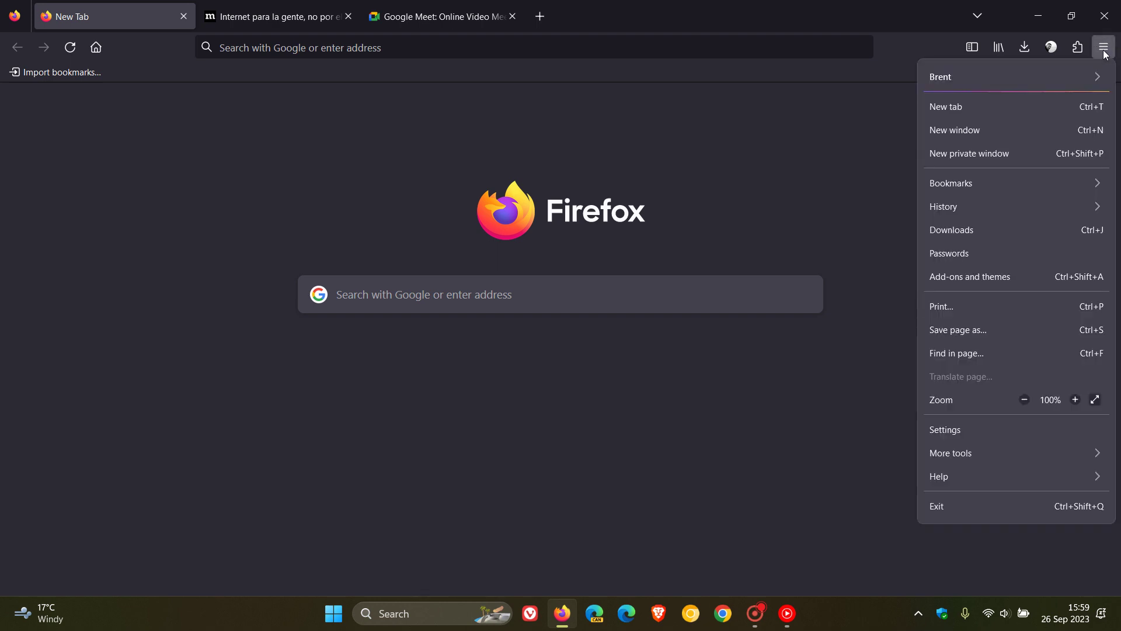
left_click(978, 482)
left_click(1018, 242)
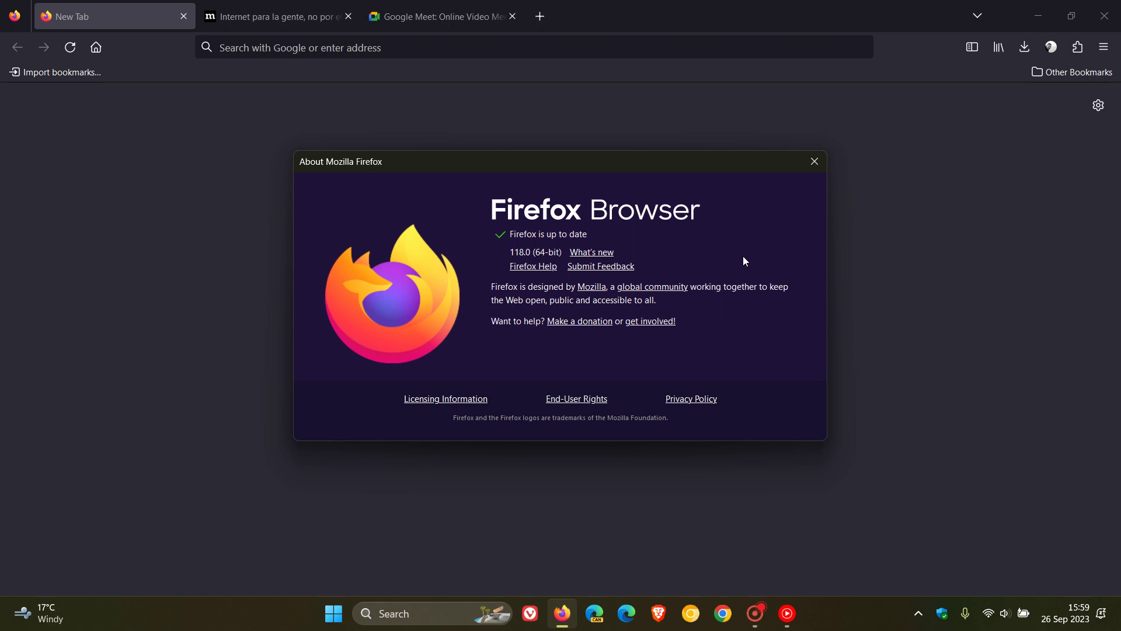
- Close the About dialog and switch to the Spanish mozilla.org 'Internet para la gente' tab
left_click(815, 162)
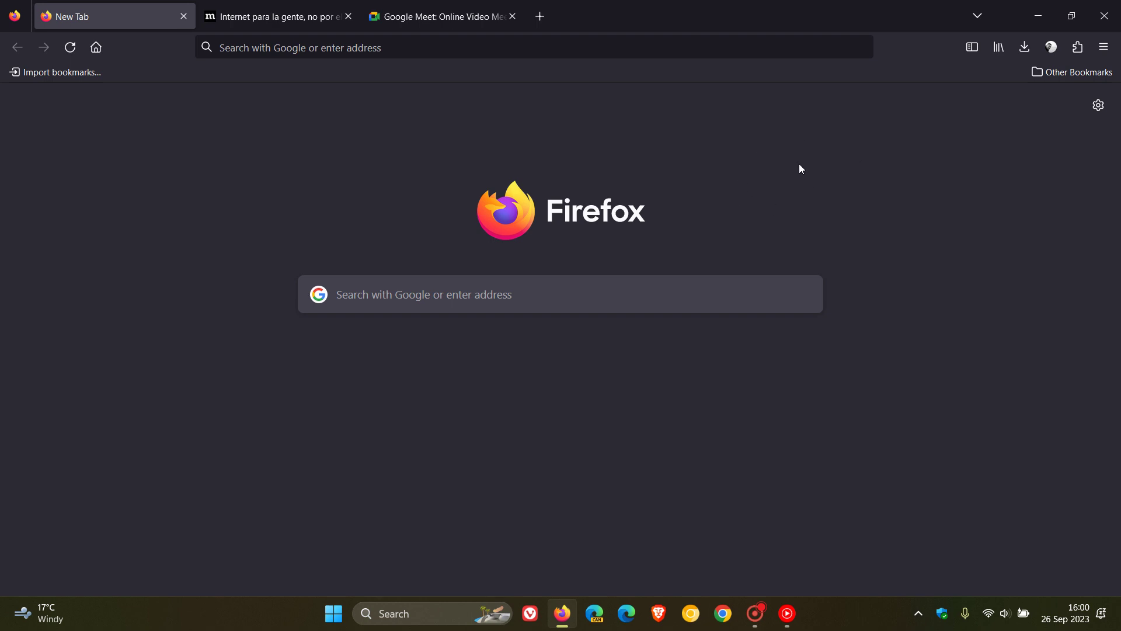
left_click(316, 20)
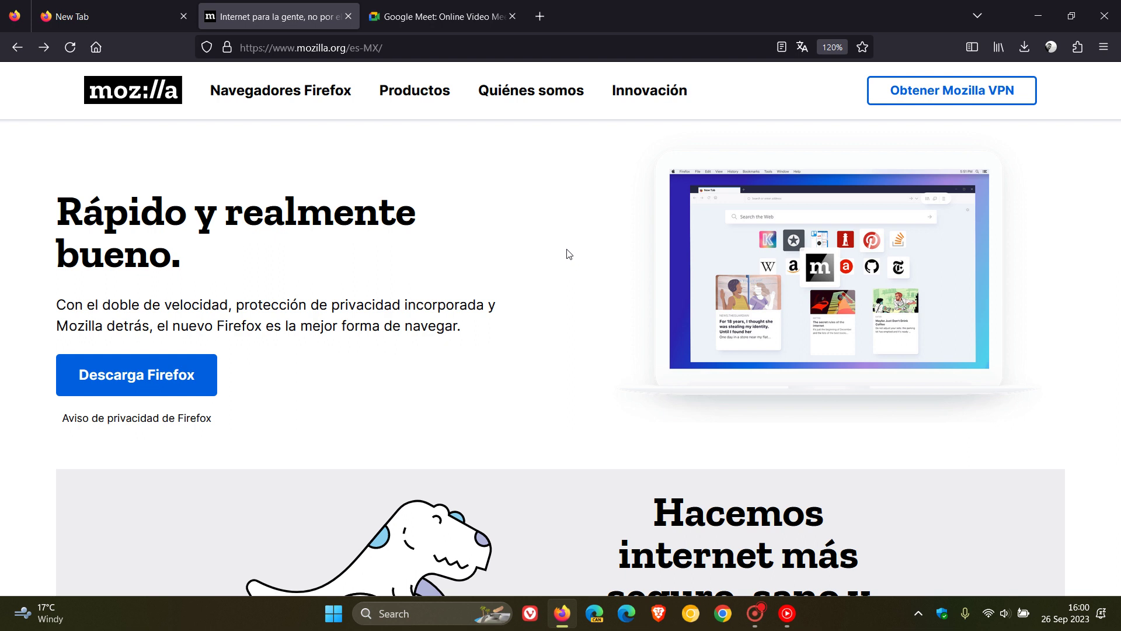
- Translate the mozilla.org page from Spanish to English, then check the translation status
left_click(802, 49)
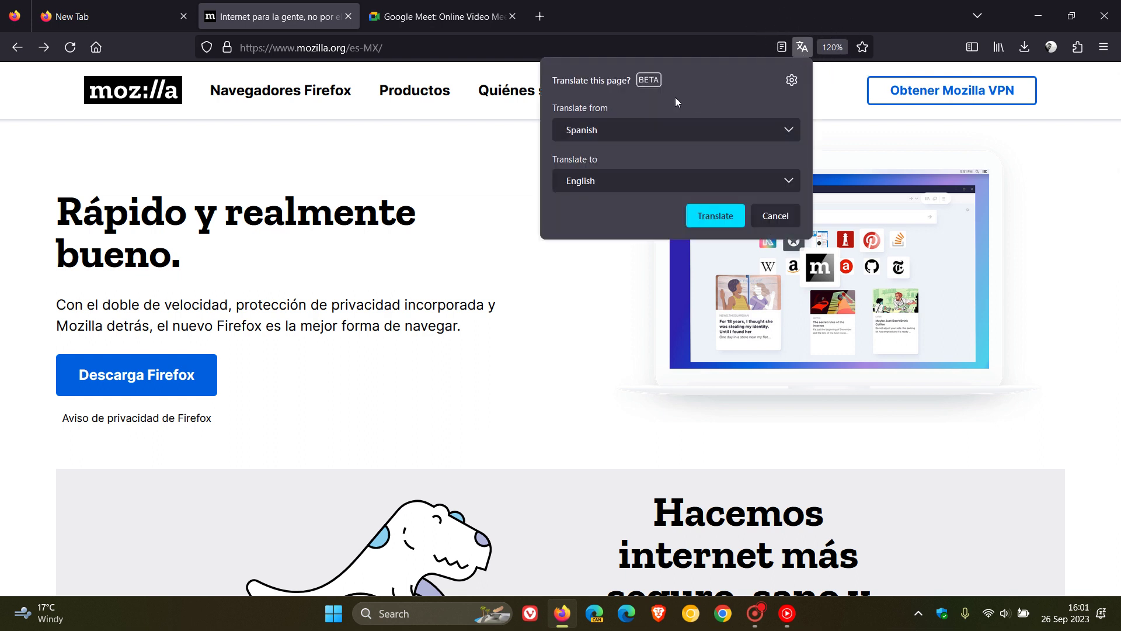
left_click(777, 180)
left_click(710, 97)
left_click(718, 219)
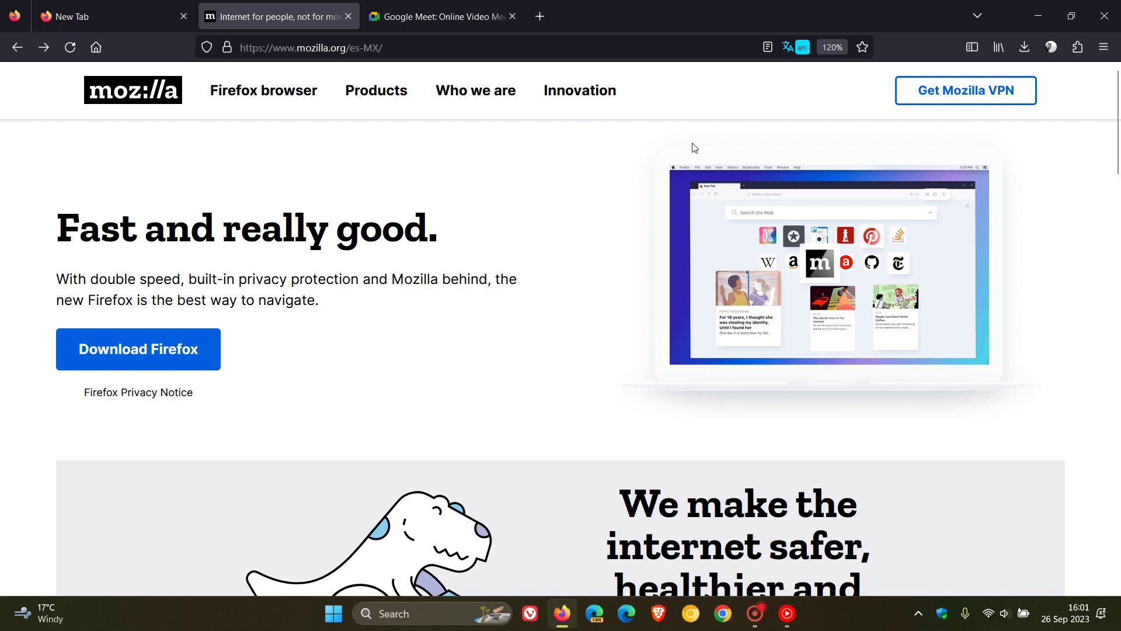
left_click(793, 50)
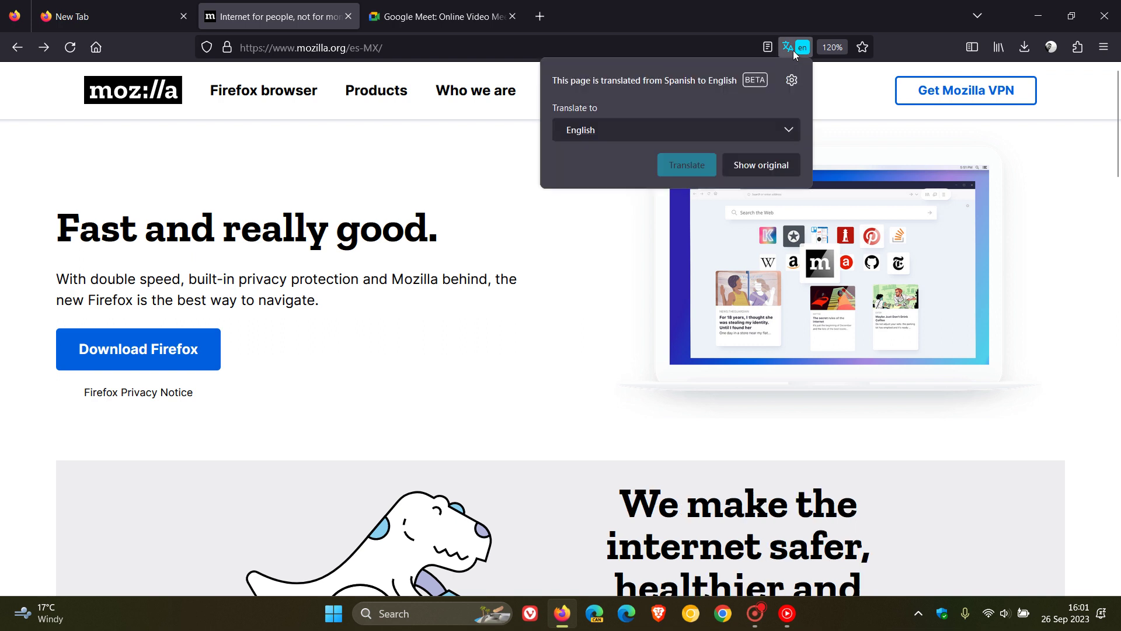
- Browse the offline translation language list in translation settings, then close the Settings tab
left_click(790, 82)
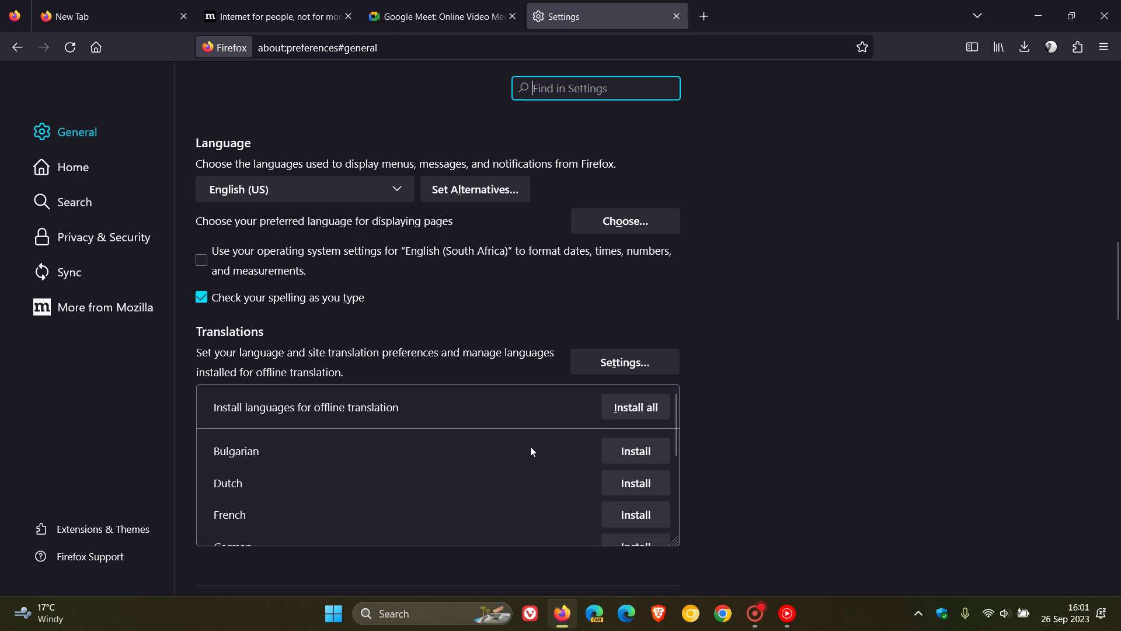
scroll(534, 447, "down", 4)
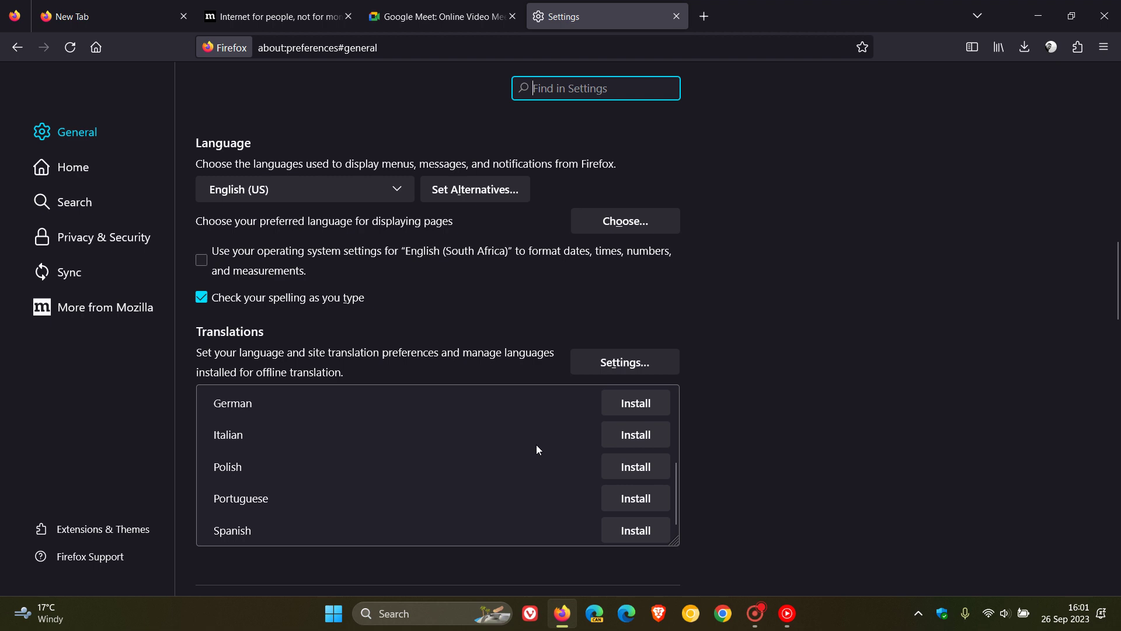
scroll(537, 450, "up", 5)
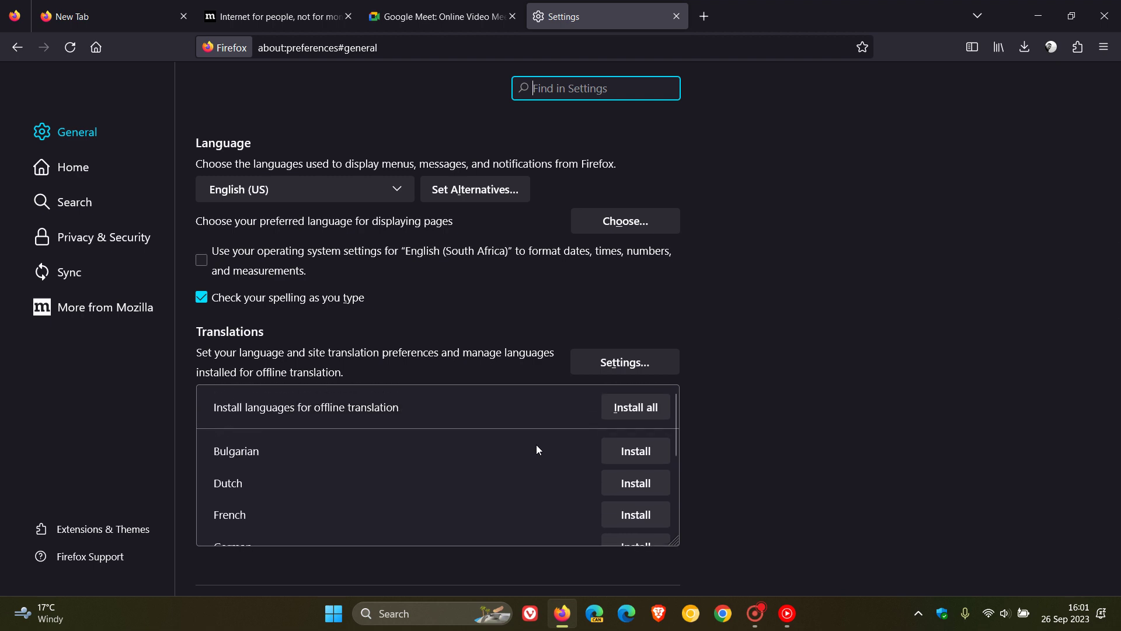
scroll(538, 450, "down", 5)
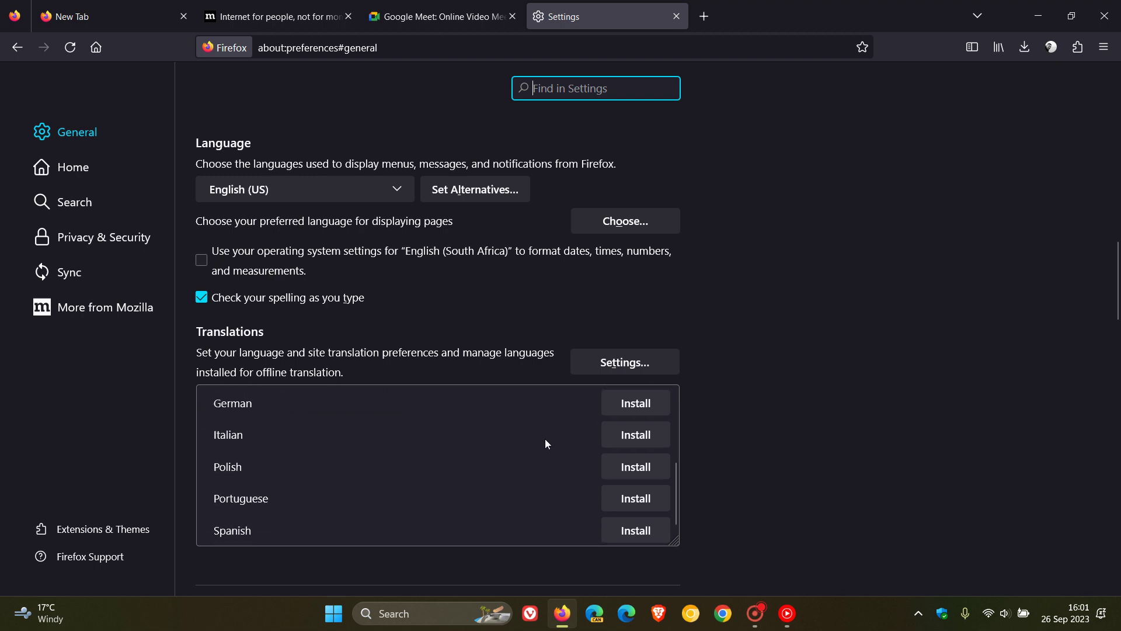
scroll(546, 441, "up", 5)
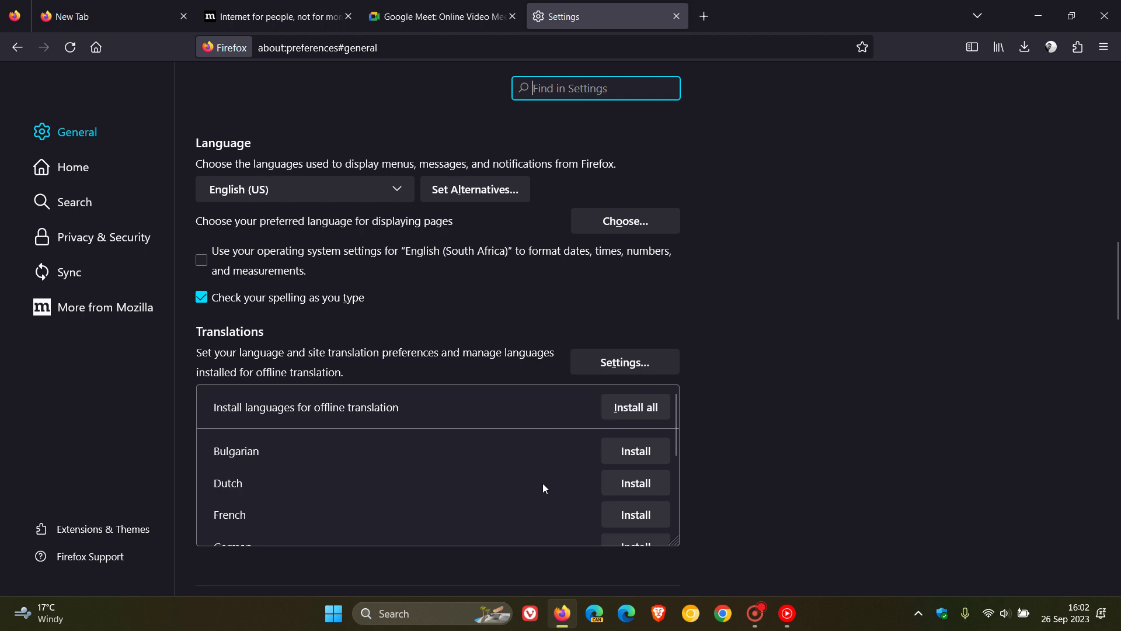
scroll(548, 454, "down", 5)
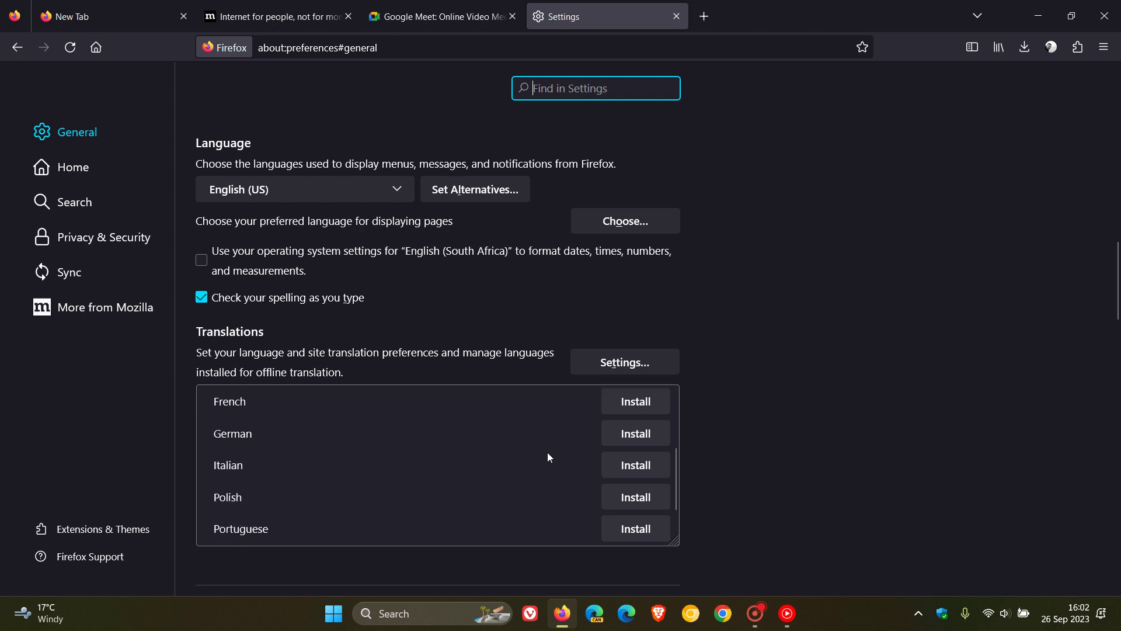
scroll(548, 454, "up", 5)
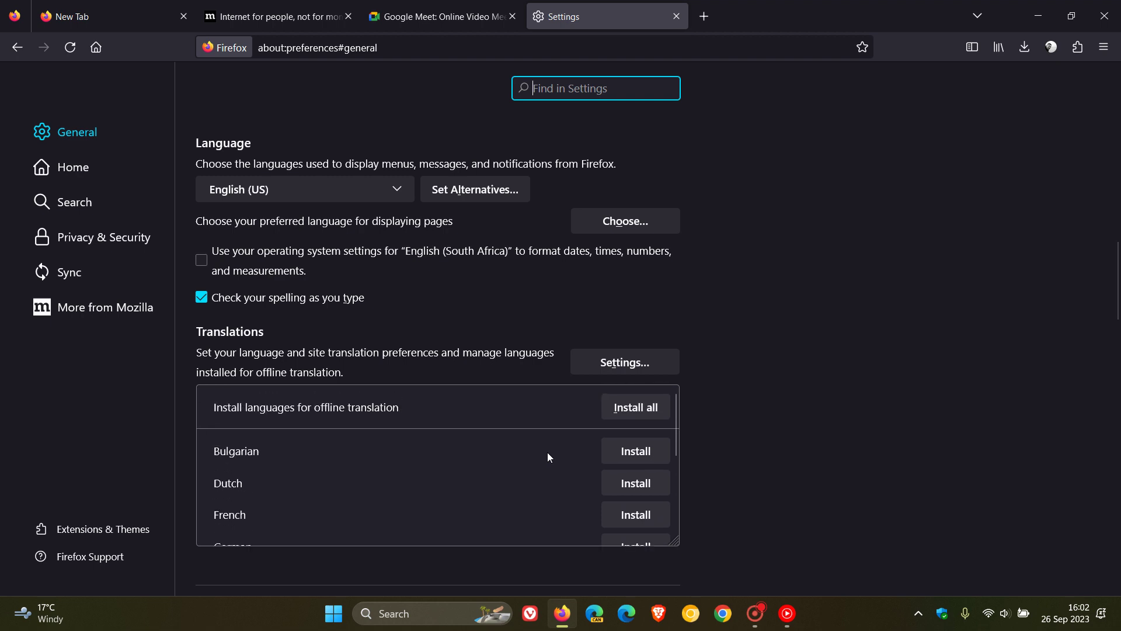
left_click(680, 17)
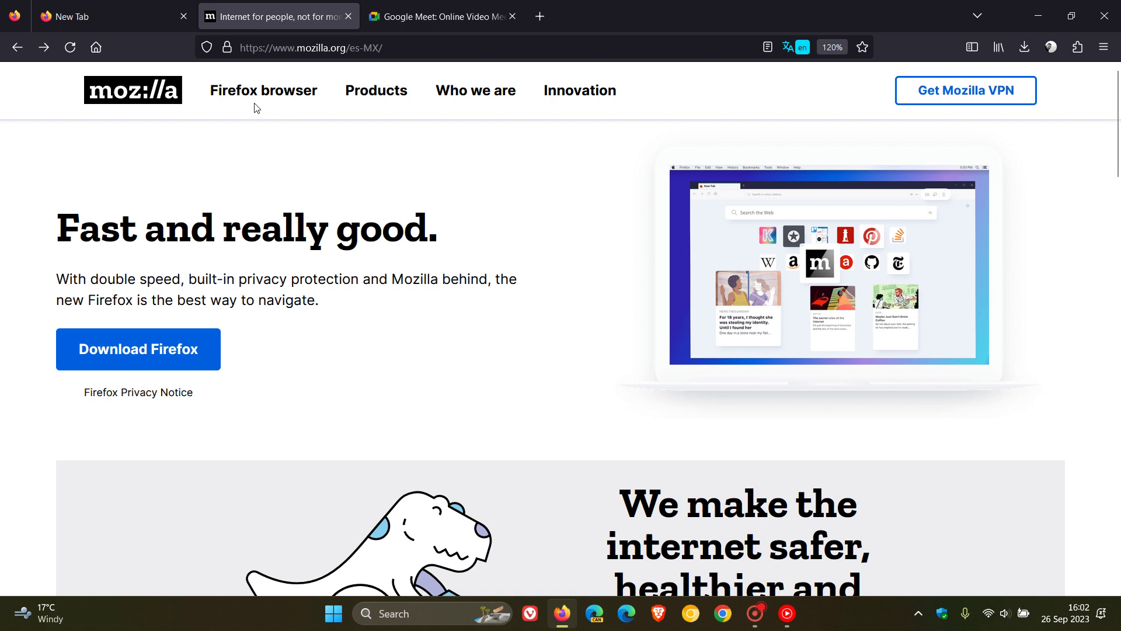
- Switch to the blank New Tab page in the first tab
left_click(136, 11)
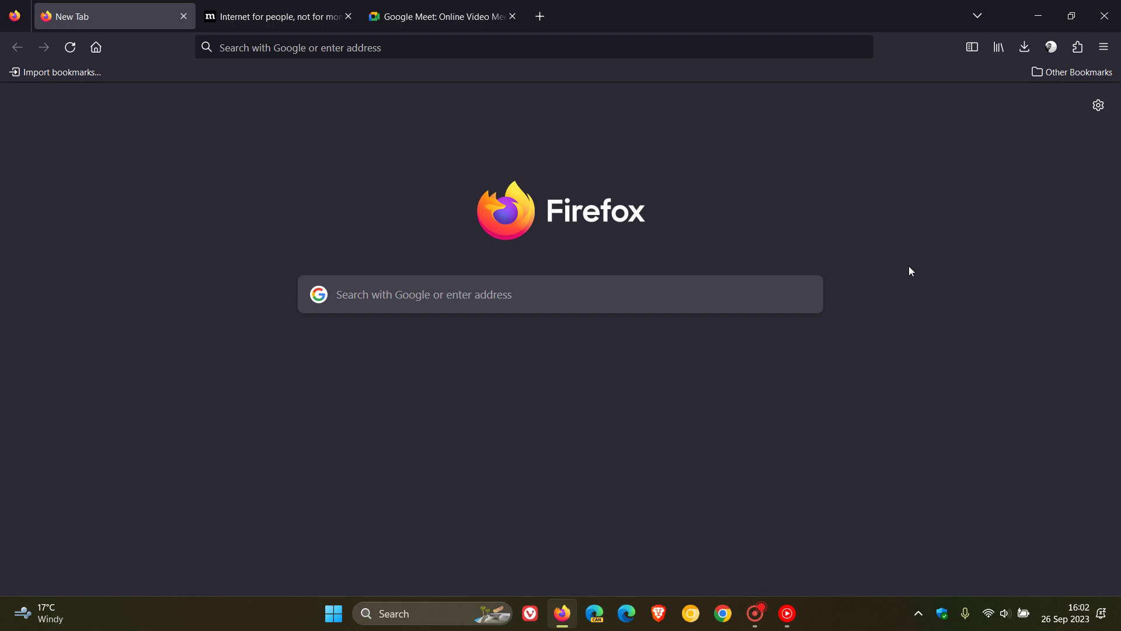
- Open a new private browsing window from the main menu, then close it
left_click(1103, 47)
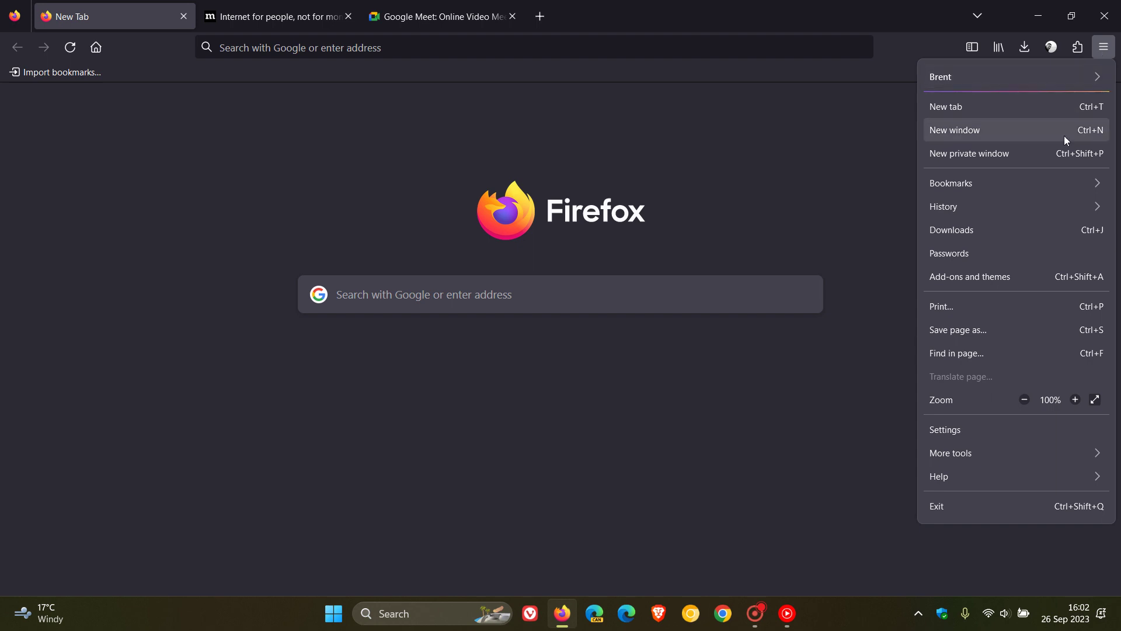
left_click(1039, 158)
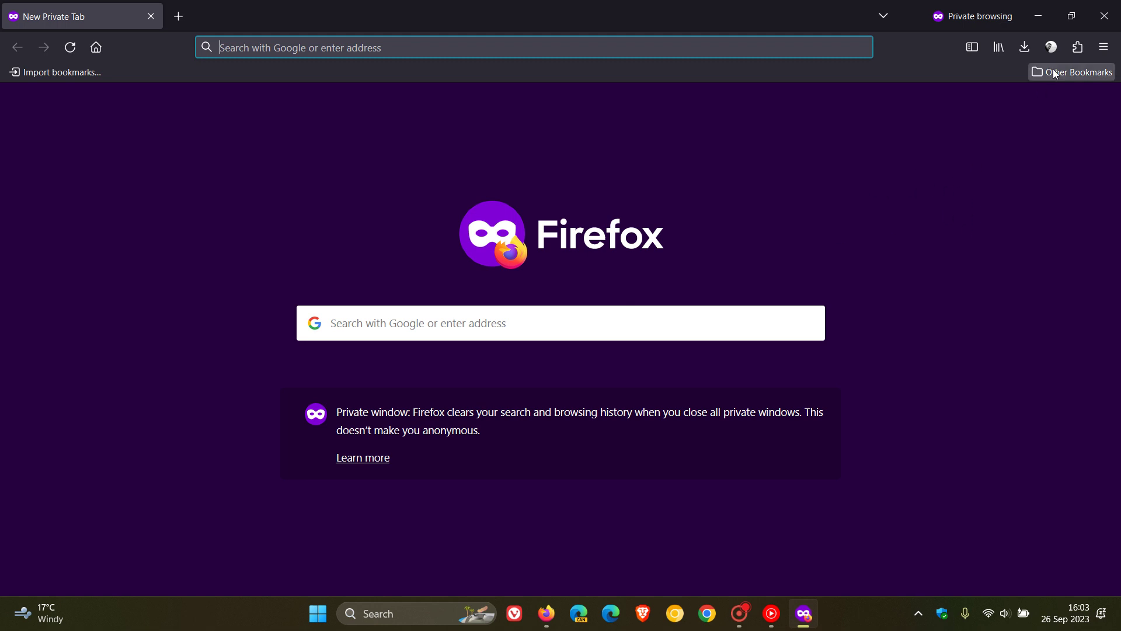
left_click(1106, 16)
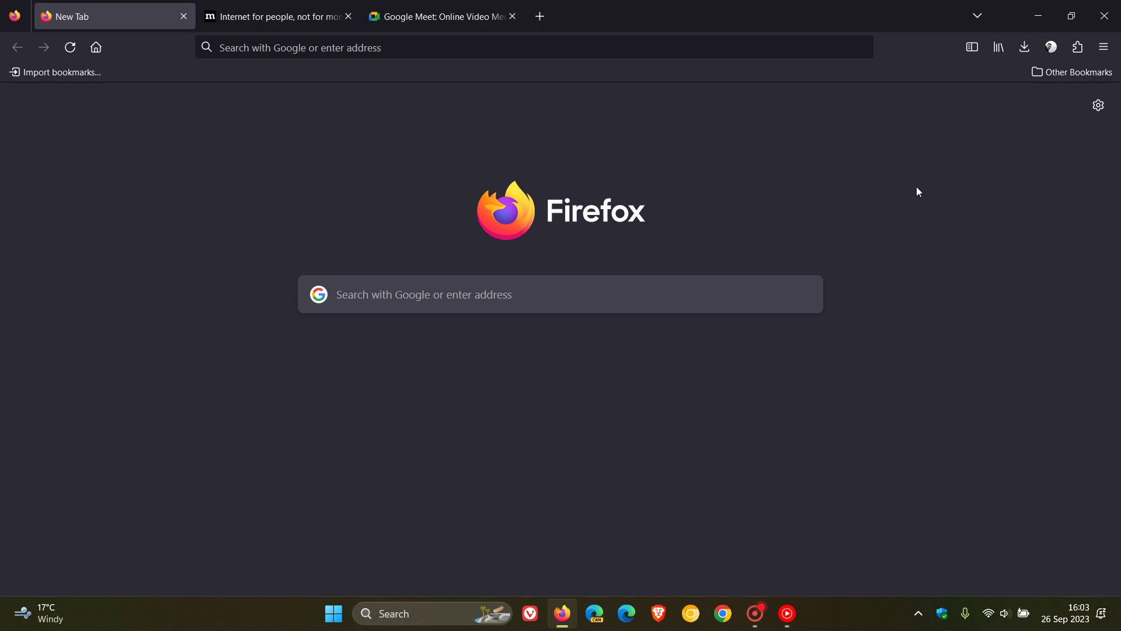
left_click(443, 20)
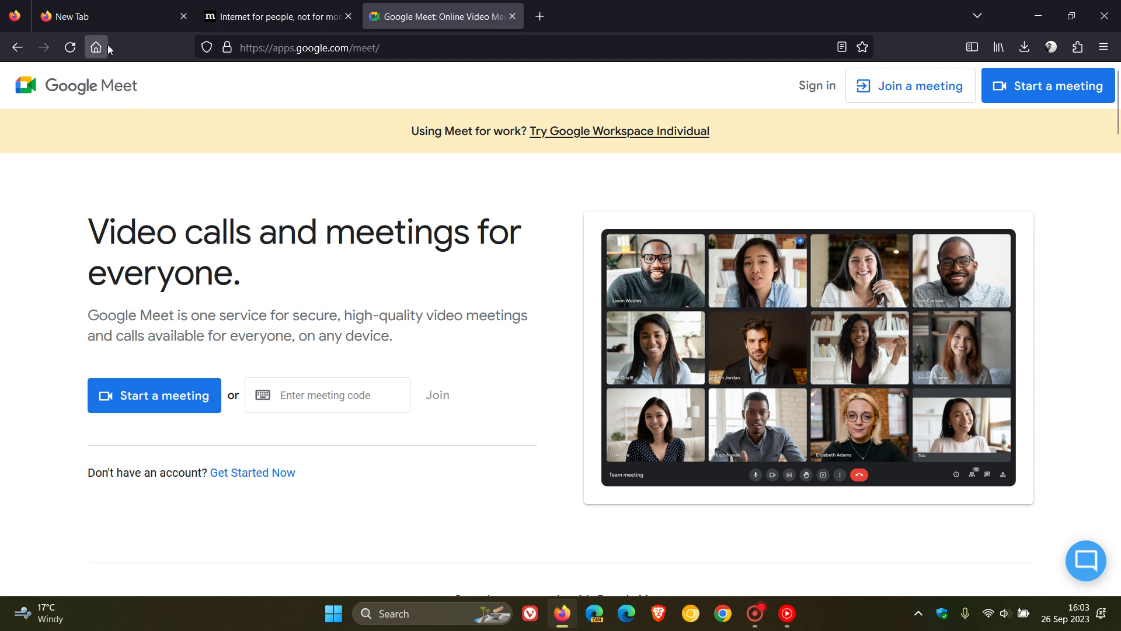
left_click(122, 13)
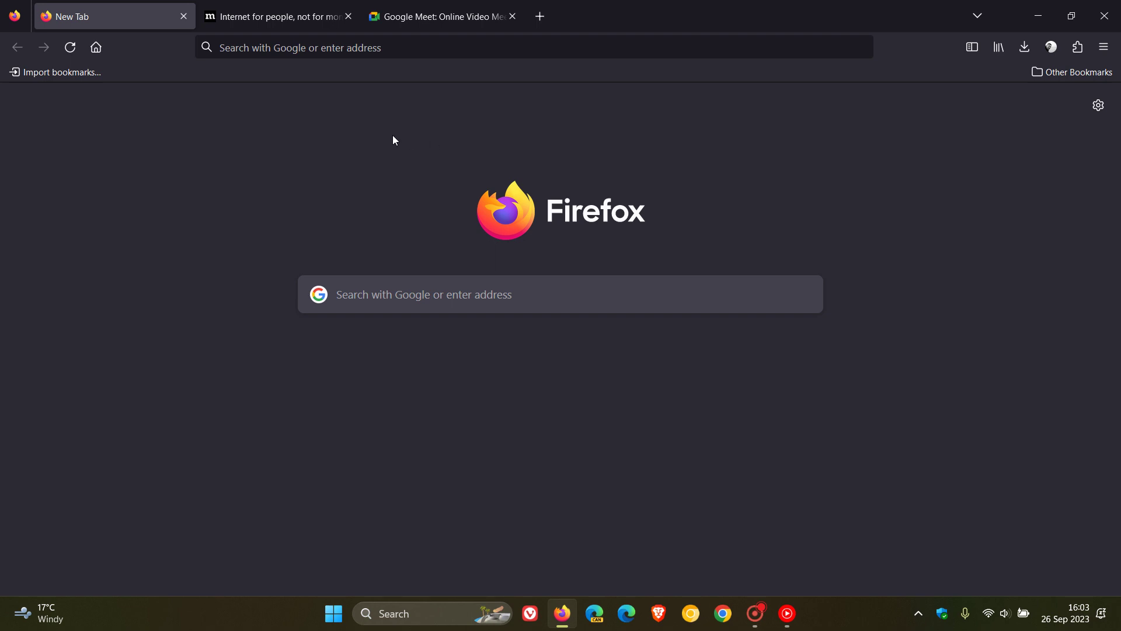
- Preview the address bar suggestions, then reopen About Firefox to confirm 118.0 is current
left_click(287, 52)
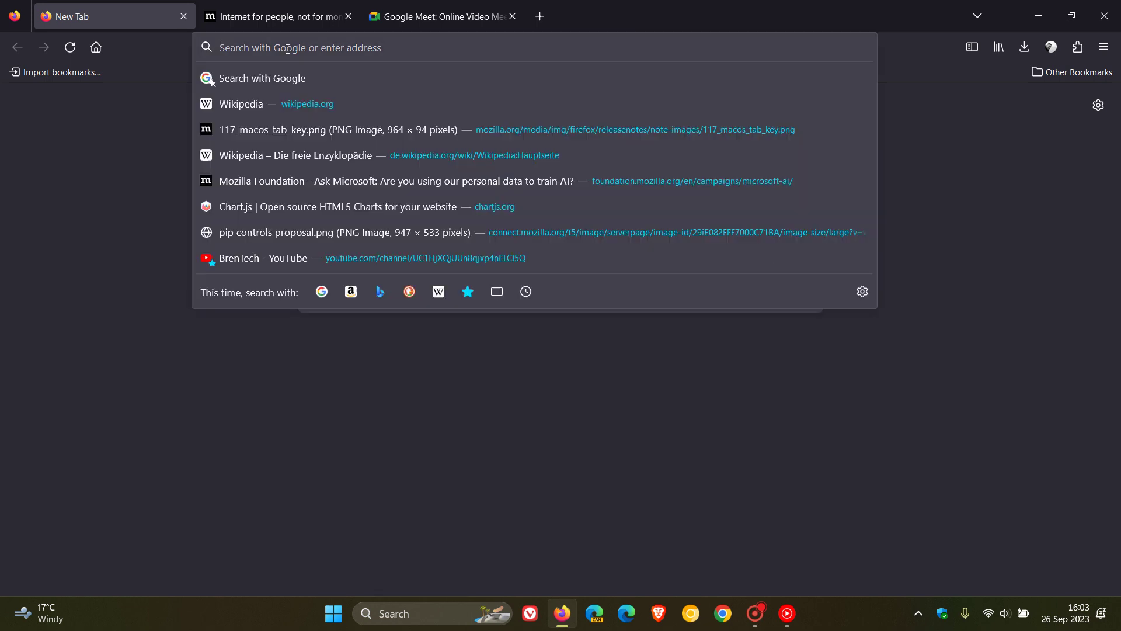
left_click(702, 454)
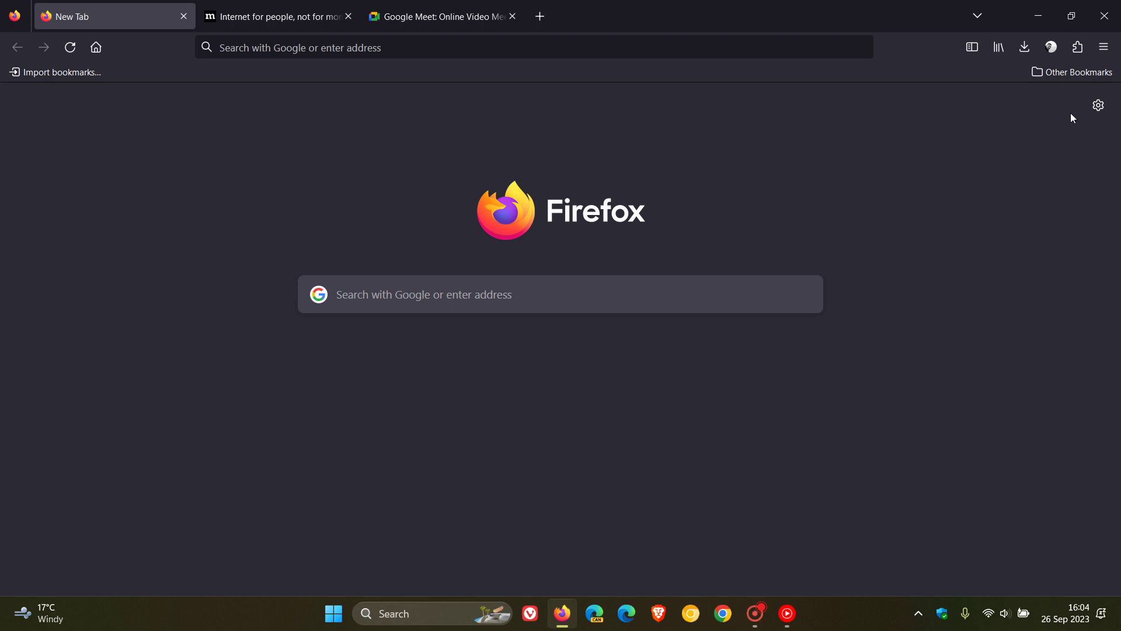
left_click(1103, 46)
left_click(988, 480)
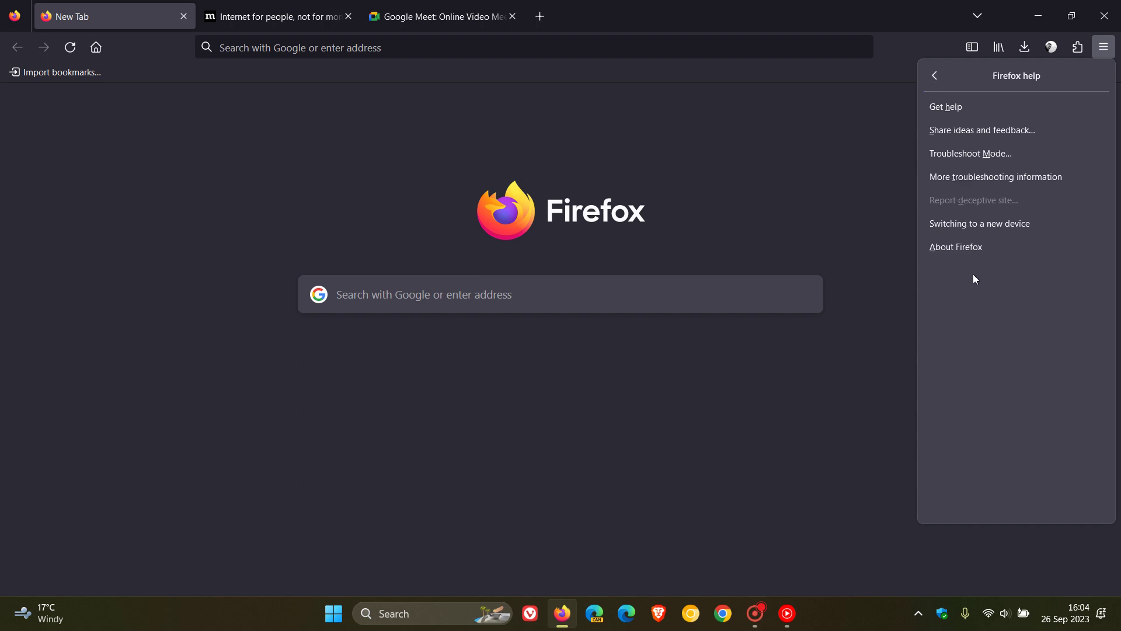
left_click(973, 254)
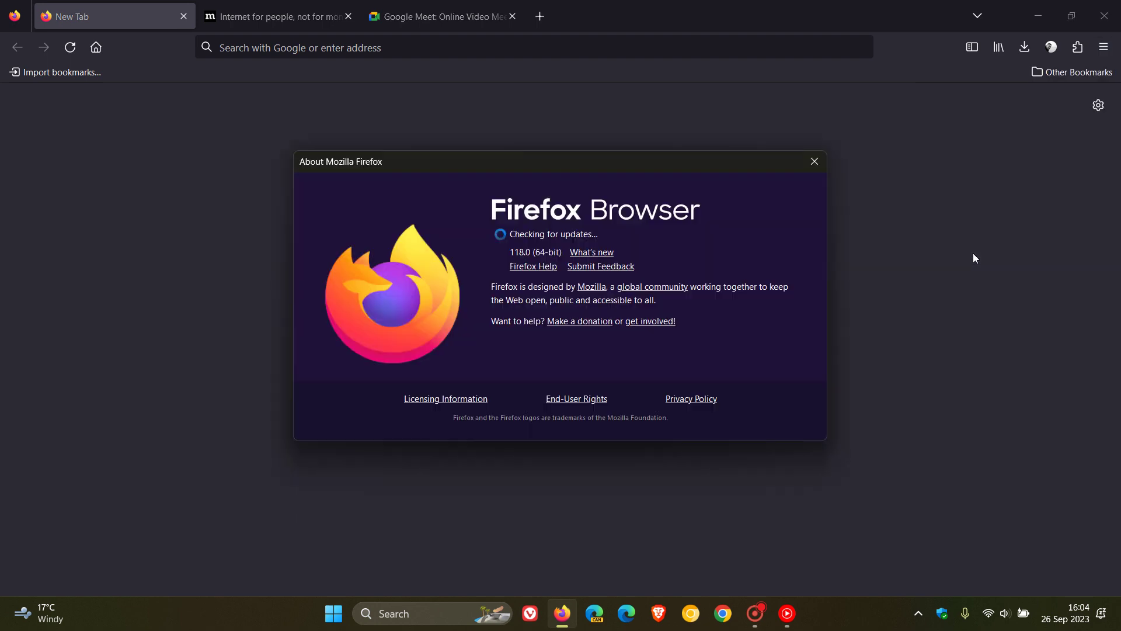
- Open the 'What's new' release notes for 118, close the About window, and follow the security fixes link
left_click(594, 252)
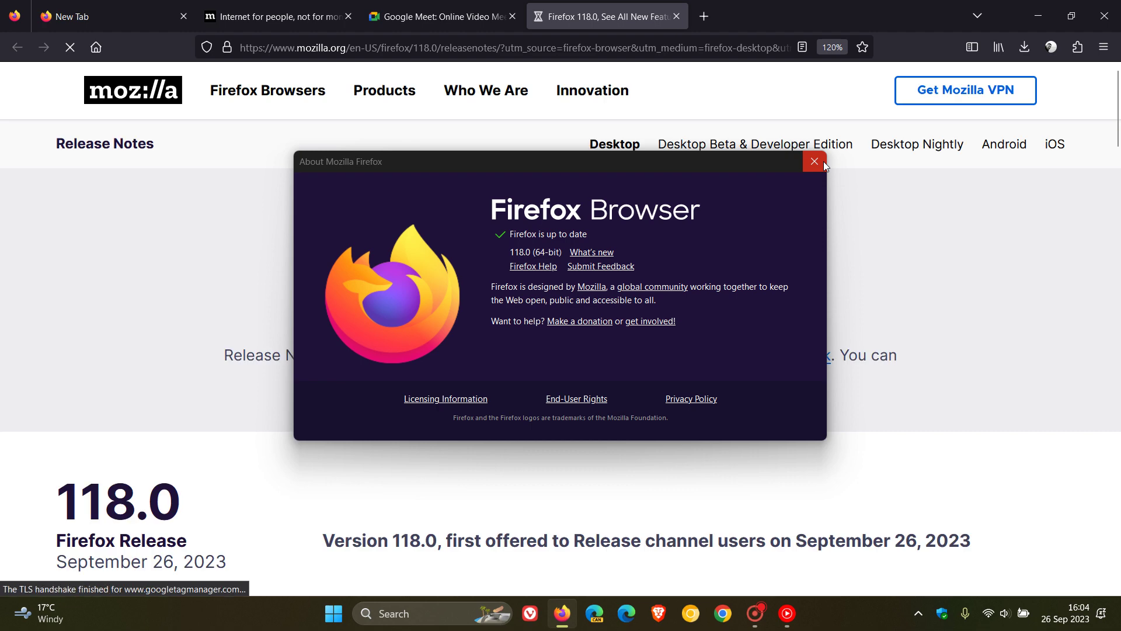
left_click(816, 165)
scroll(709, 224, "down", 15)
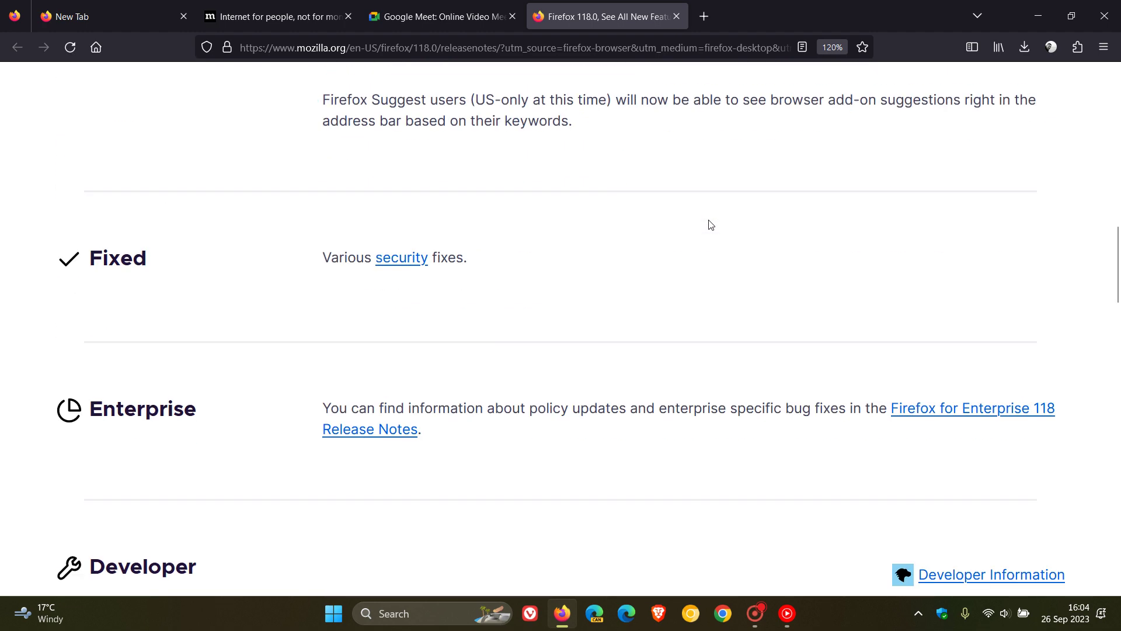
left_click(408, 261)
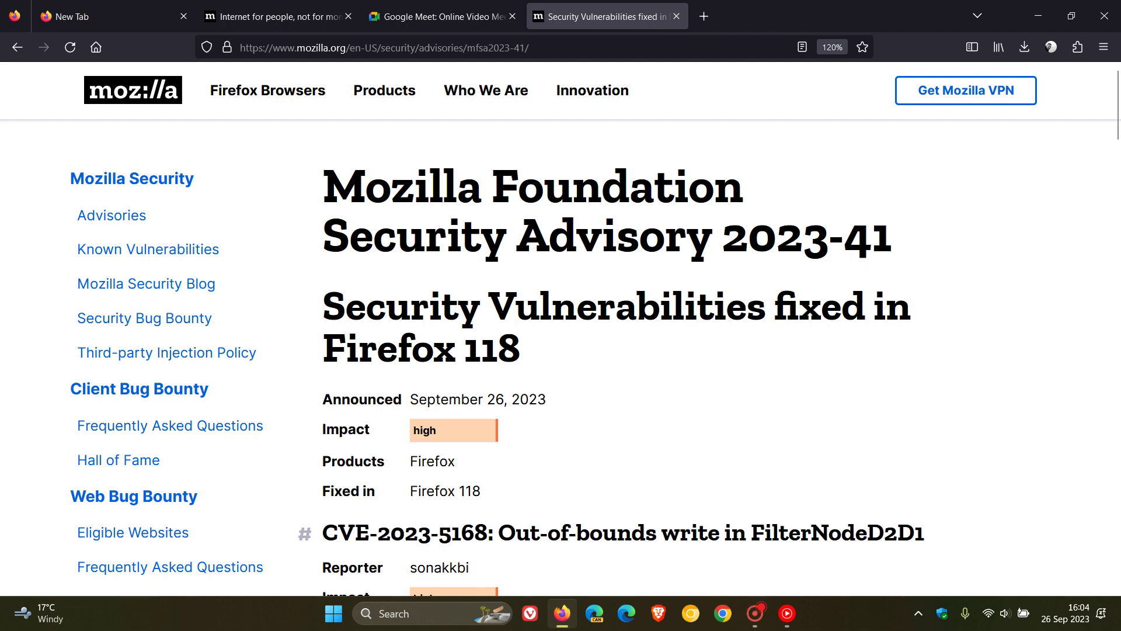
- Scroll through Security Advisory 2023-41's CVE entries down to the footer and back to the top
scroll(817, 269, "down", 3)
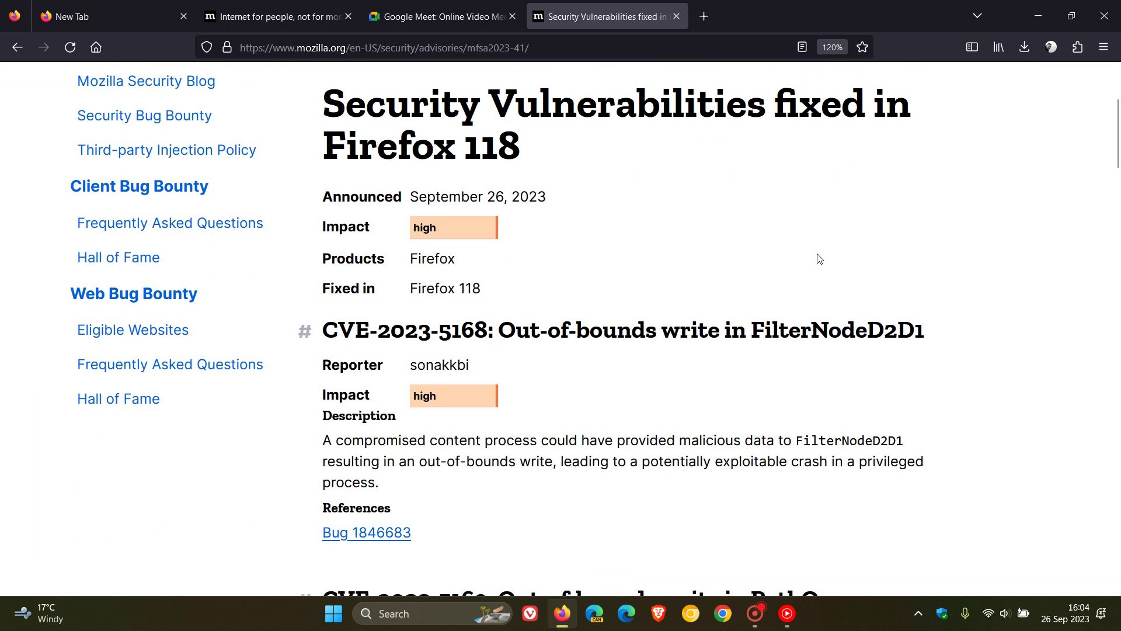
scroll(819, 259, "down", 5)
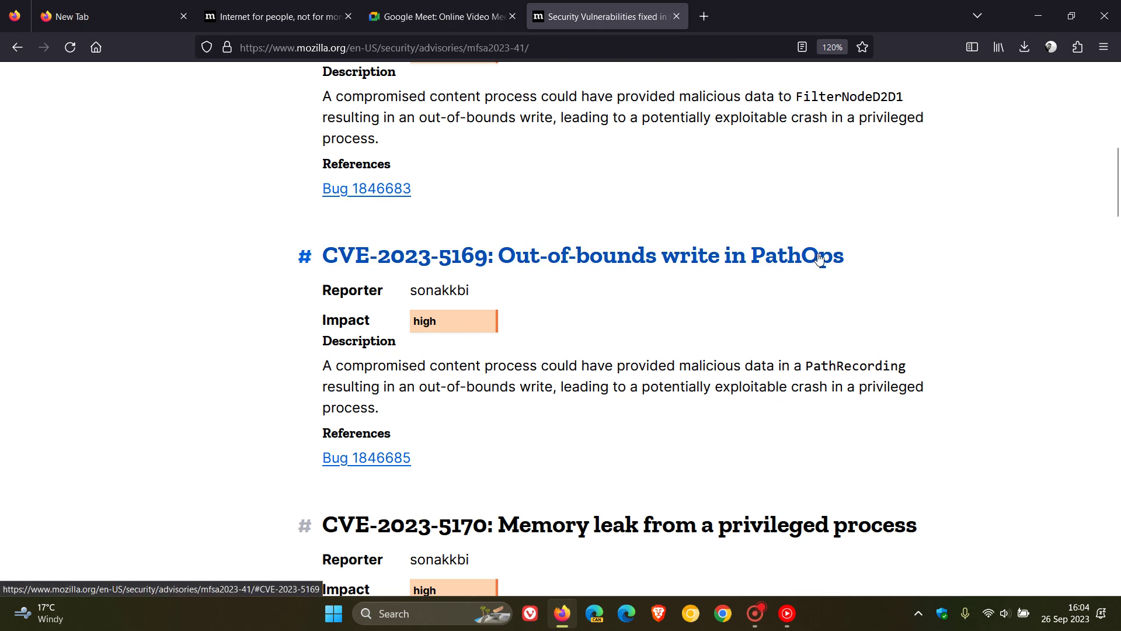
scroll(819, 259, "down", 5)
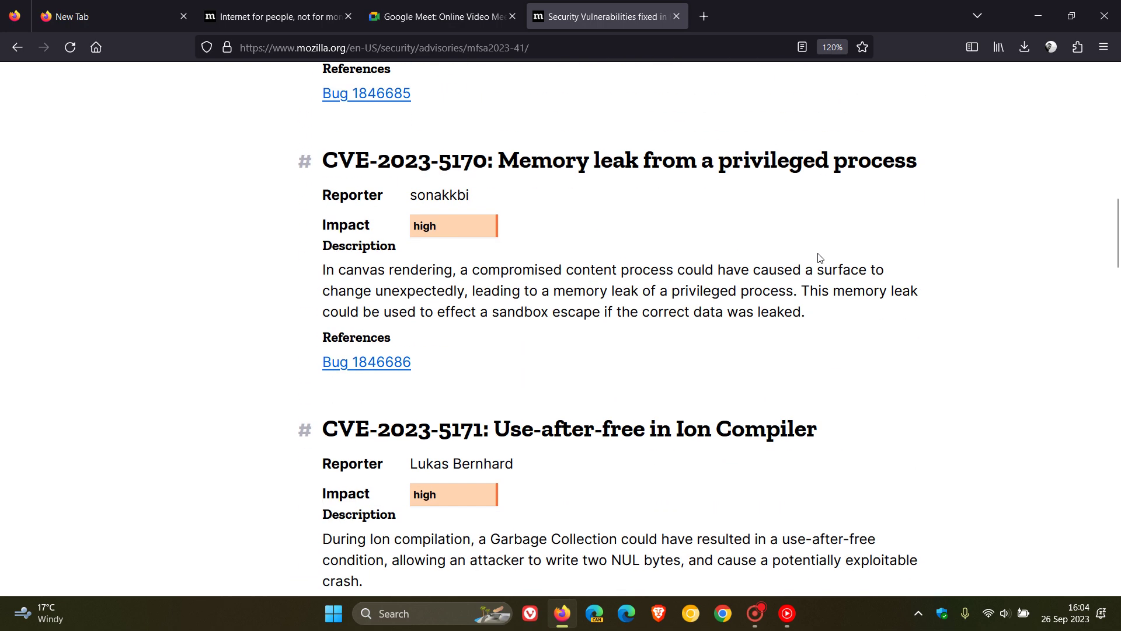
scroll(819, 259, "down", 3)
scroll(819, 259, "down", 3)
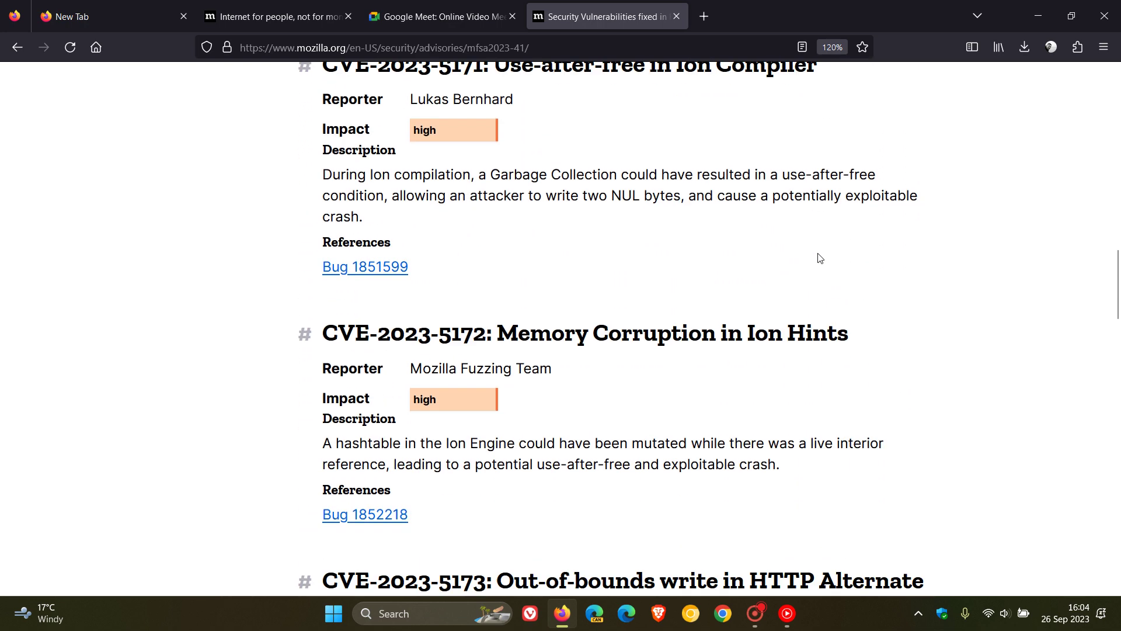
scroll(820, 259, "down", 3)
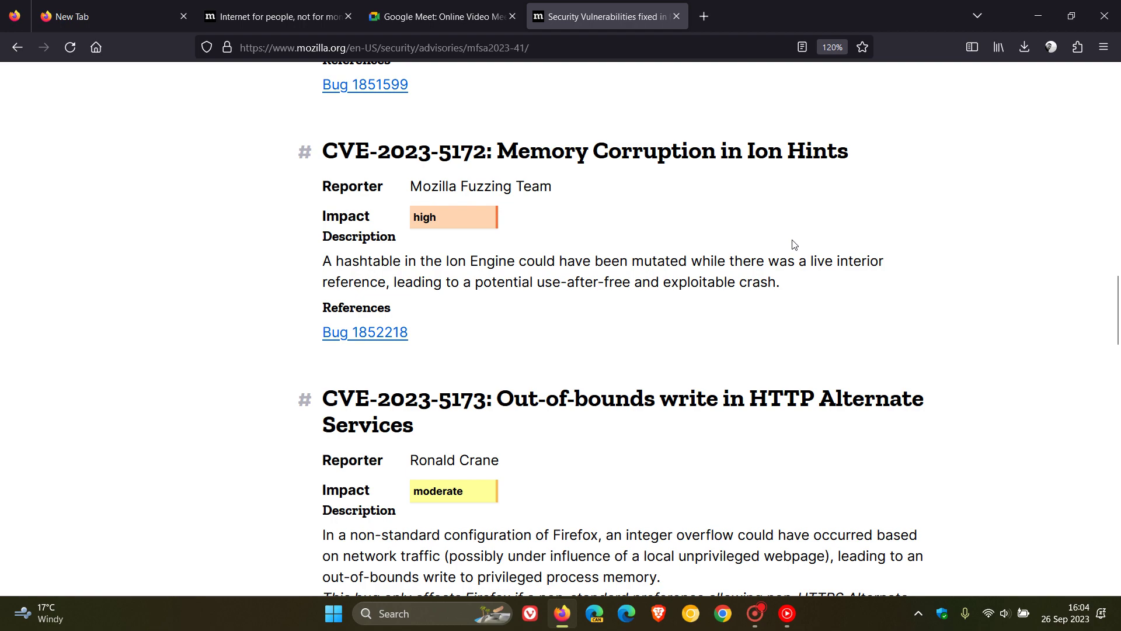
scroll(794, 244, "down", 3)
scroll(794, 244, "down", 5)
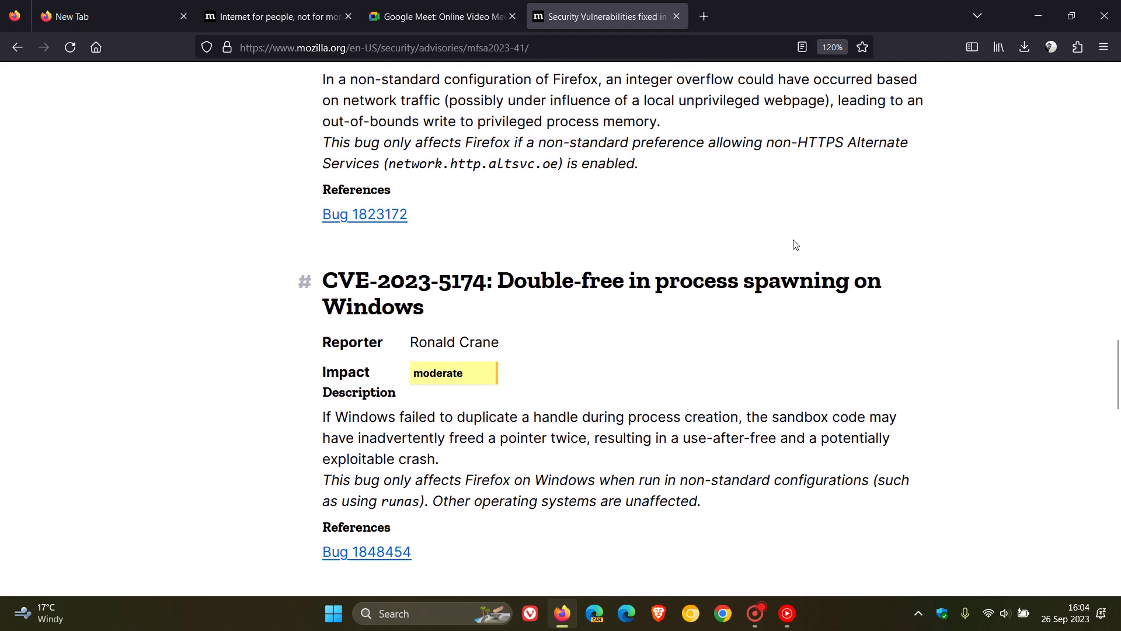
scroll(796, 244, "down", 12)
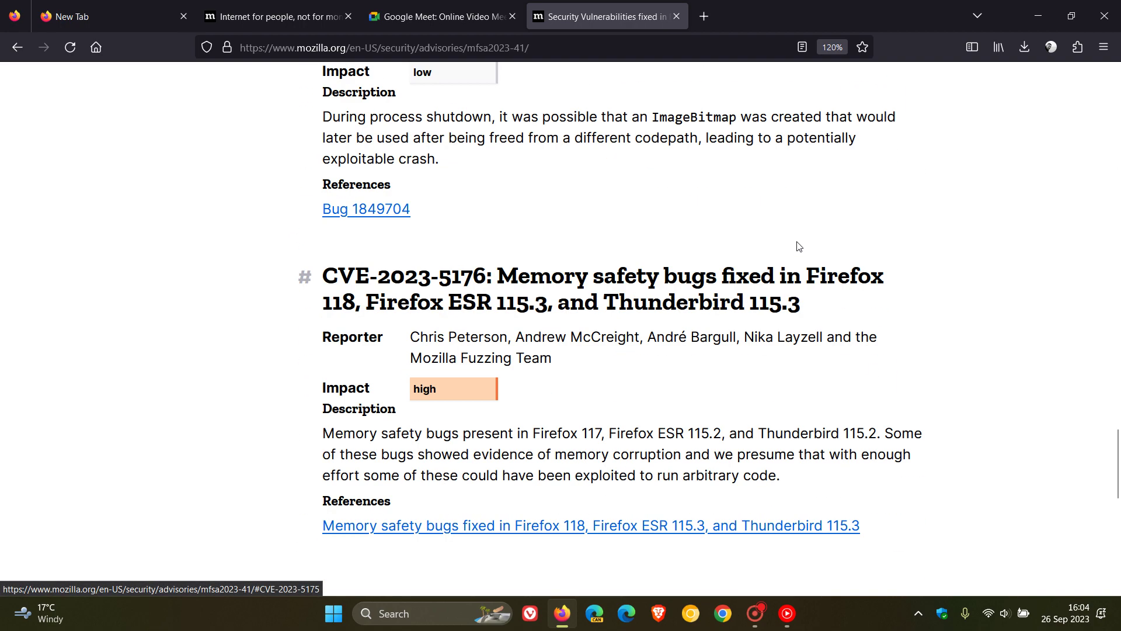
scroll(799, 245, "down", 2)
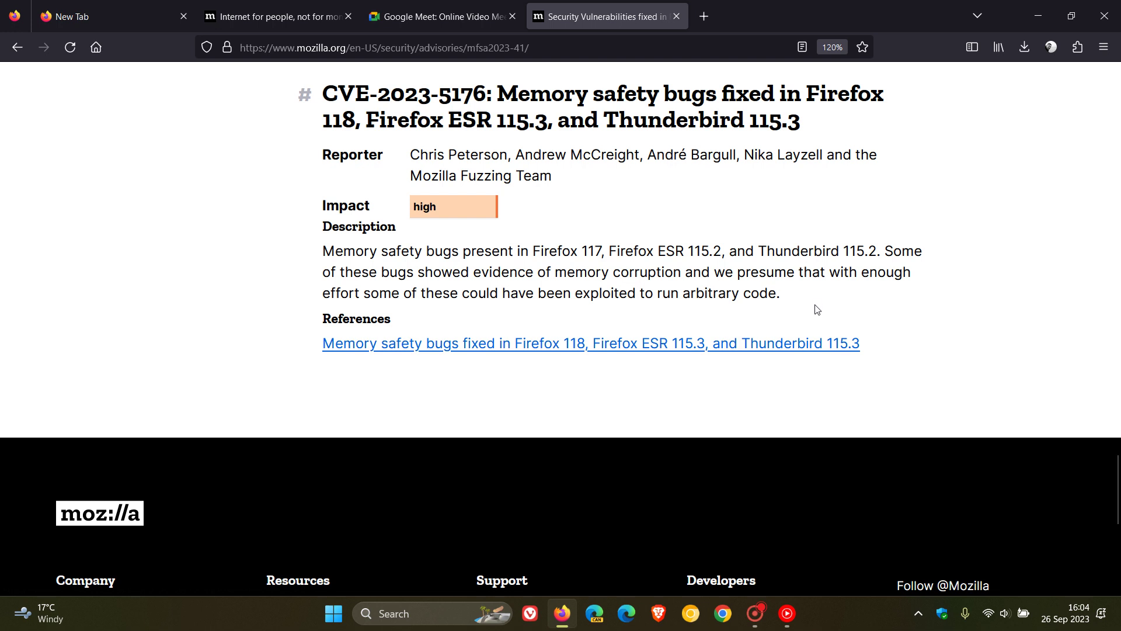
scroll(817, 309, "up", 3)
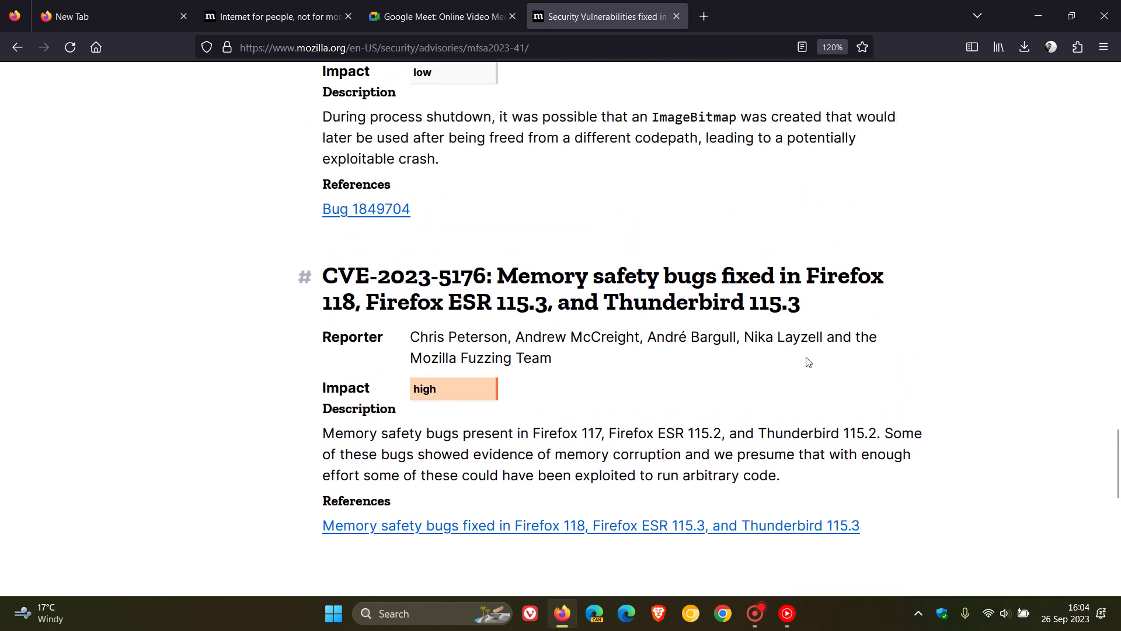
scroll(808, 362, "up", 3)
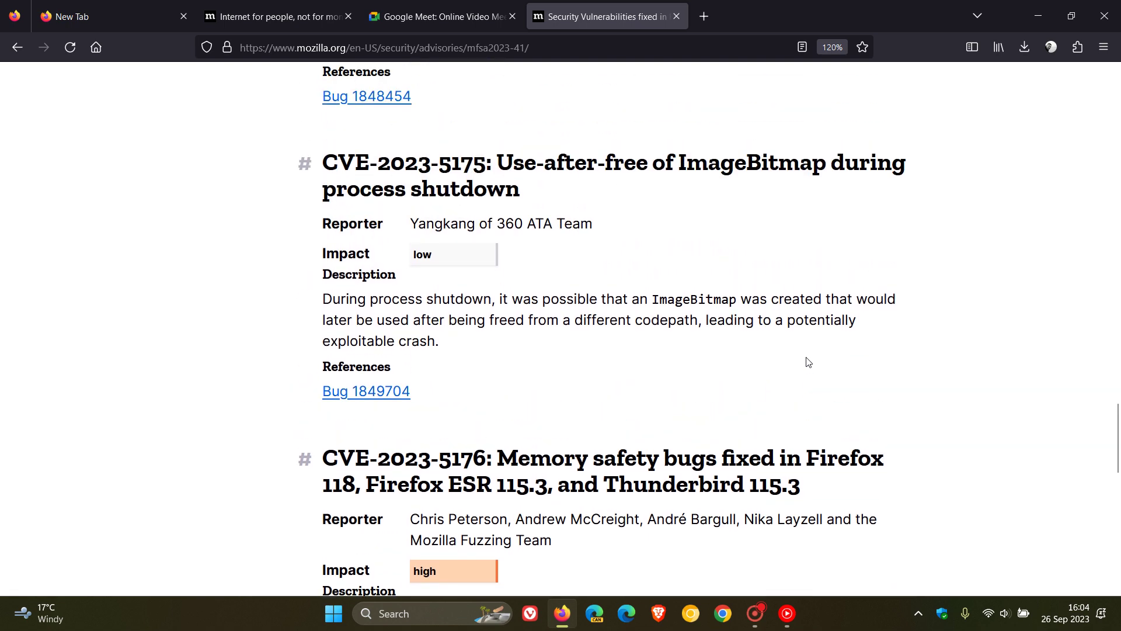
scroll(808, 362, "up", 6)
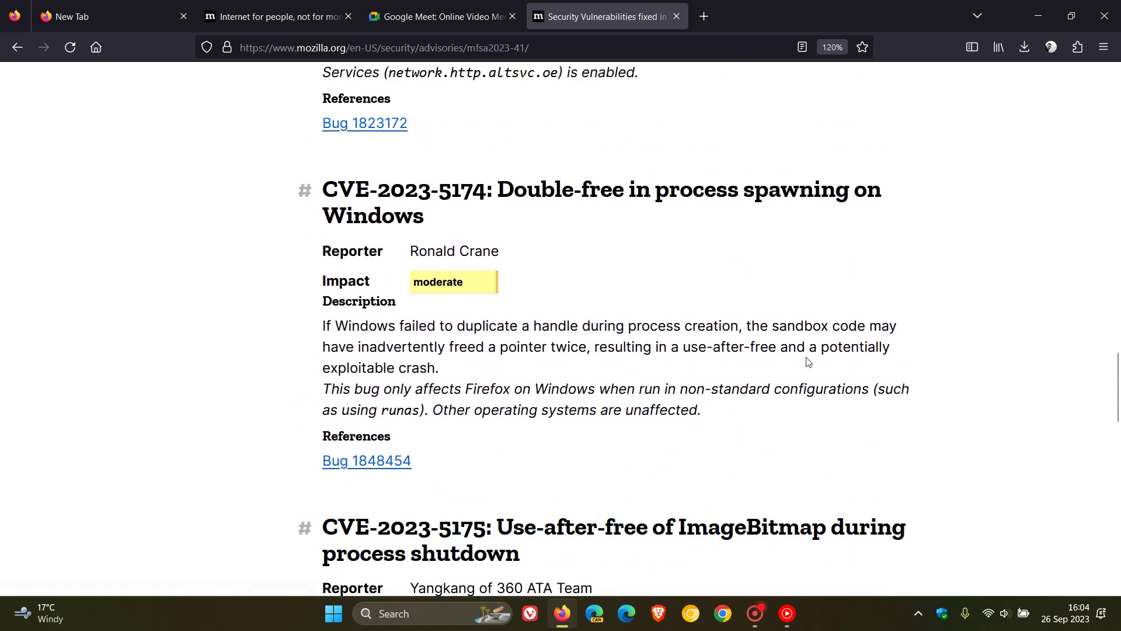
scroll(808, 363, "up", 3)
scroll(808, 362, "up", 3)
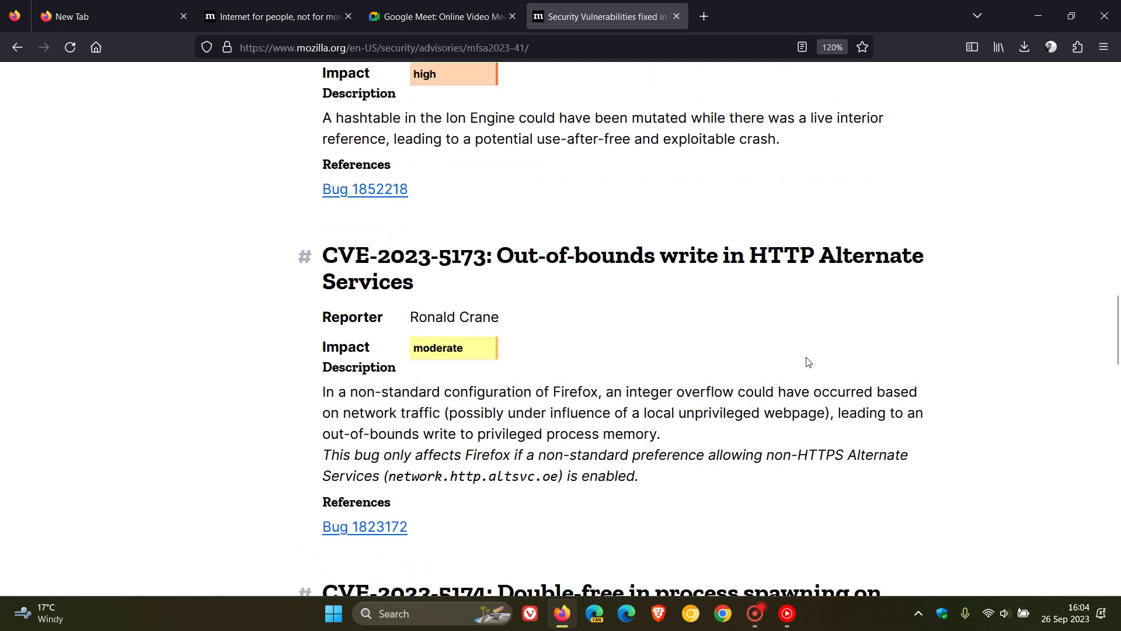
scroll(808, 362, "up", 2)
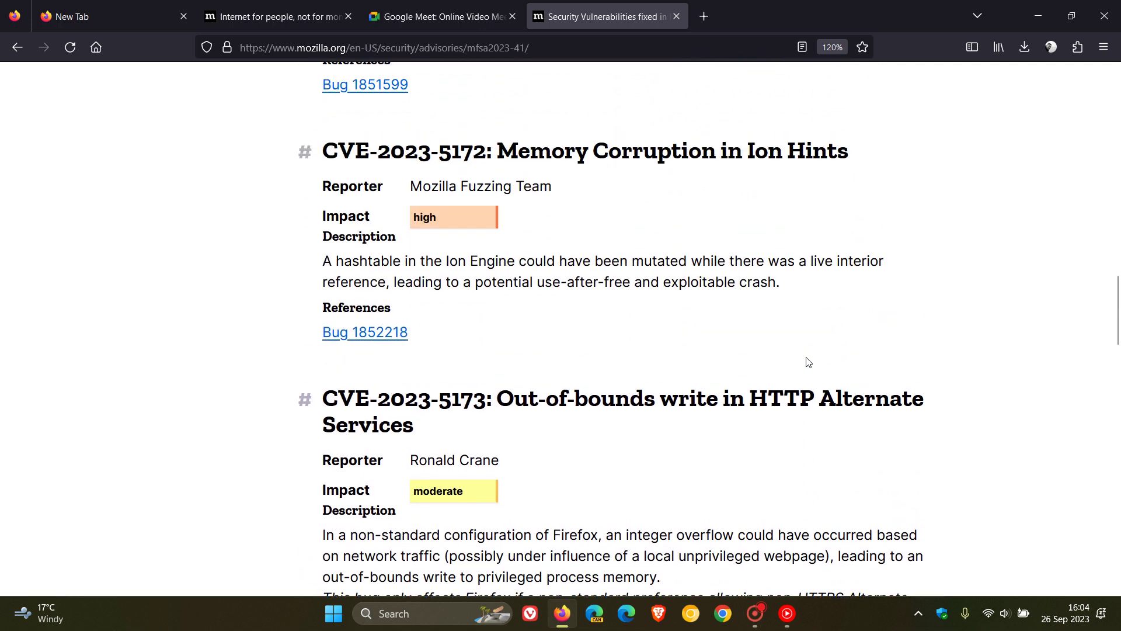
scroll(808, 363, "up", 2)
scroll(808, 362, "up", 2)
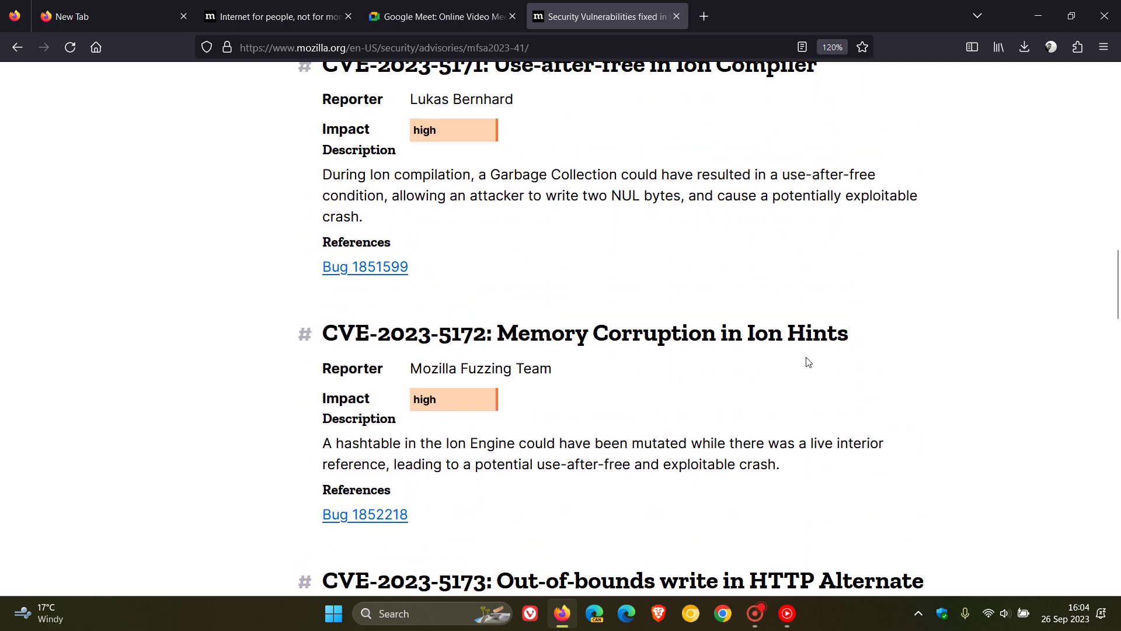
scroll(808, 362, "up", 6)
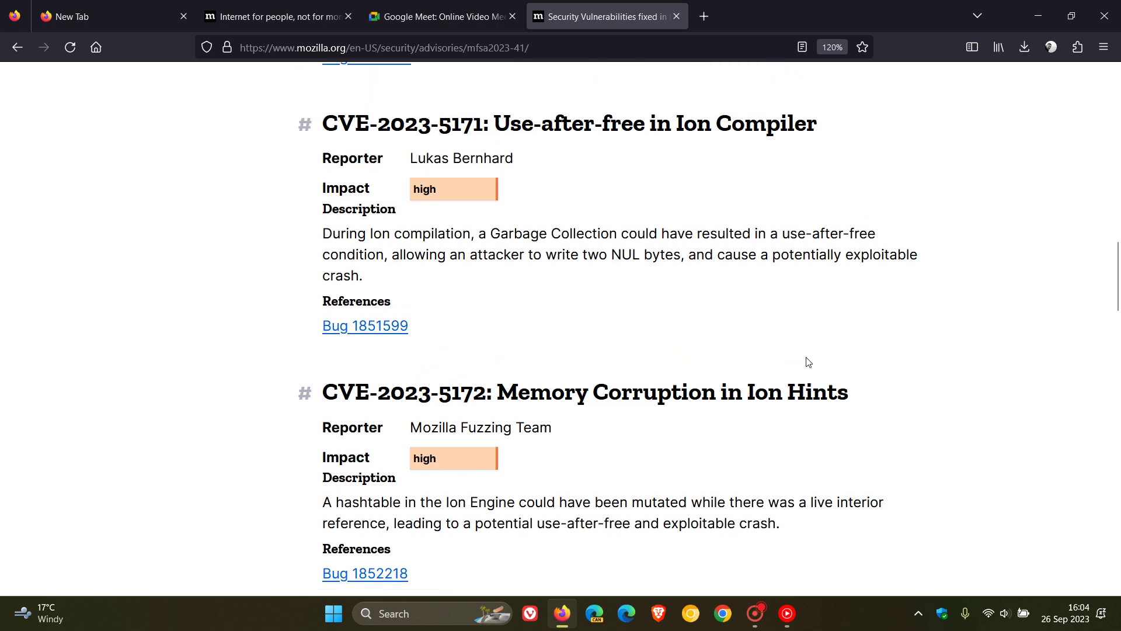
scroll(808, 362, "up", 10)
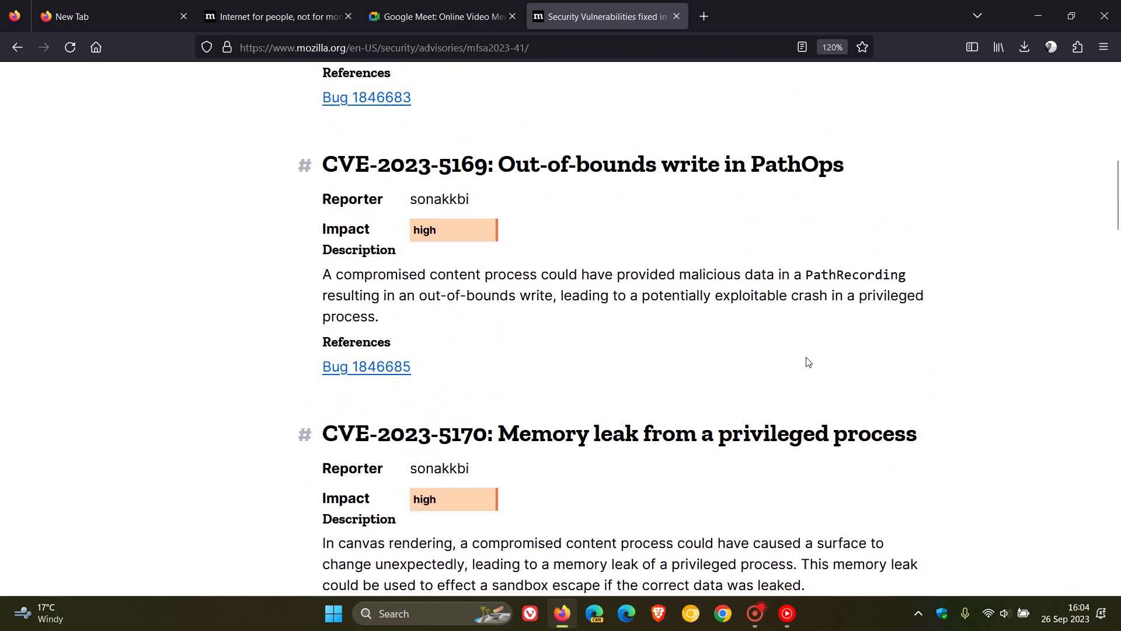
scroll(808, 362, "up", 4)
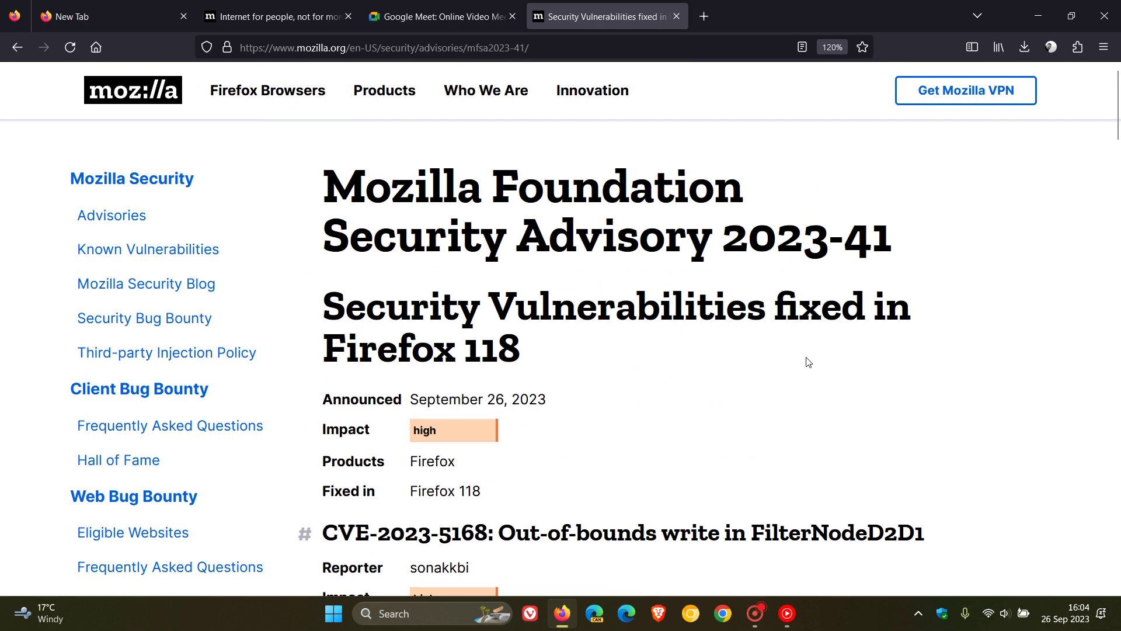
- Close the advisory tab, check the mozilla.org Spanish-to-English translation details, then return to the New Tab page
left_click(675, 19)
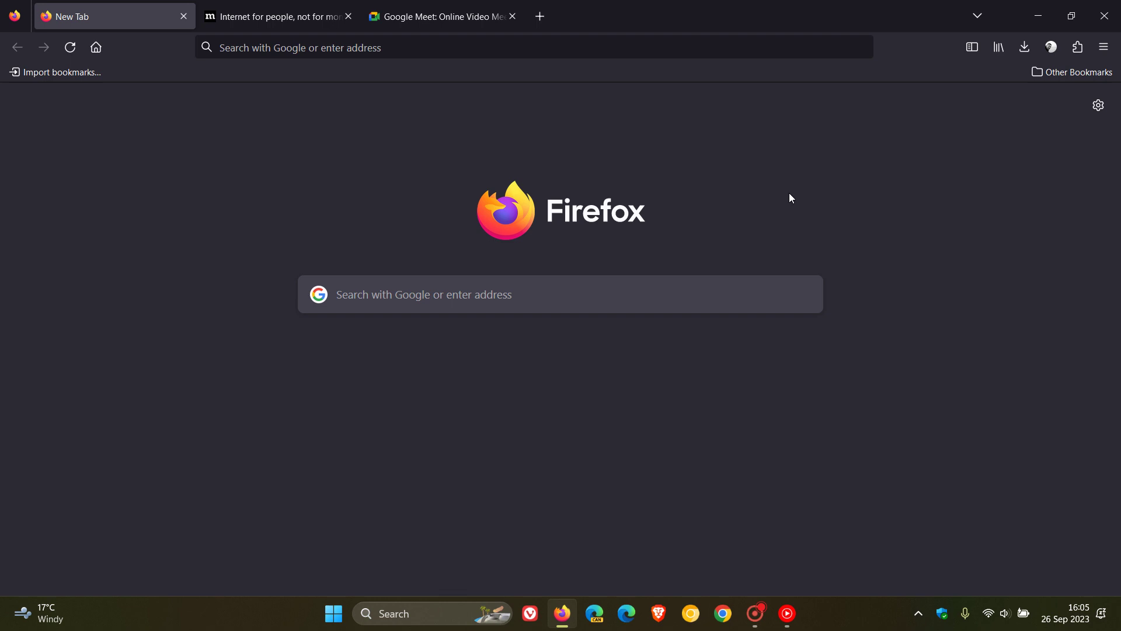
left_click(300, 17)
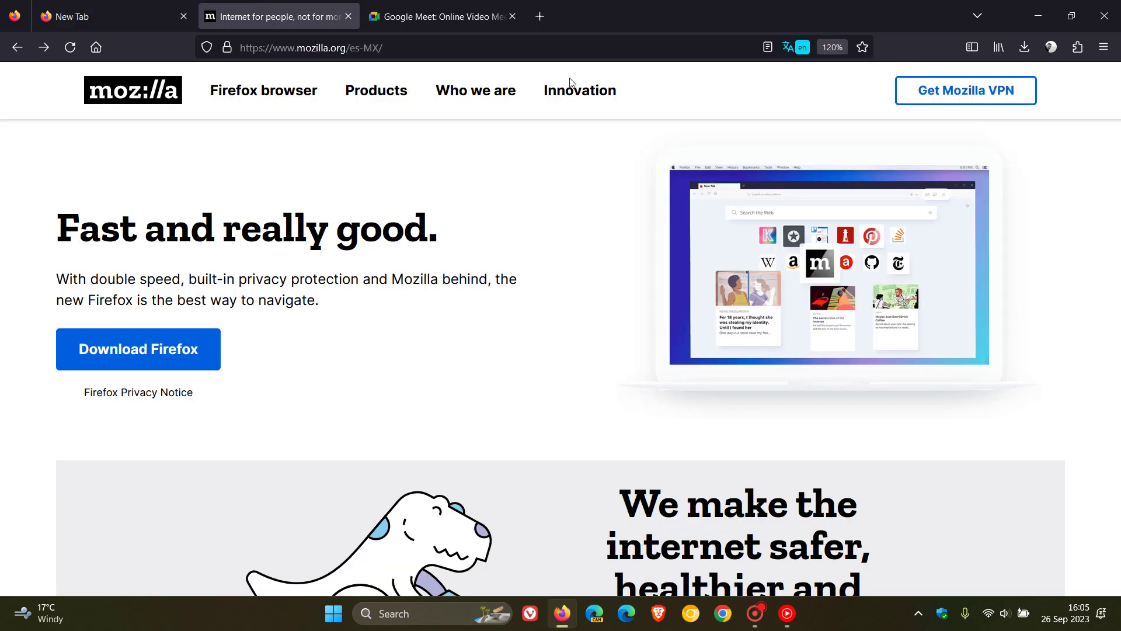
left_click(804, 47)
left_click(138, 15)
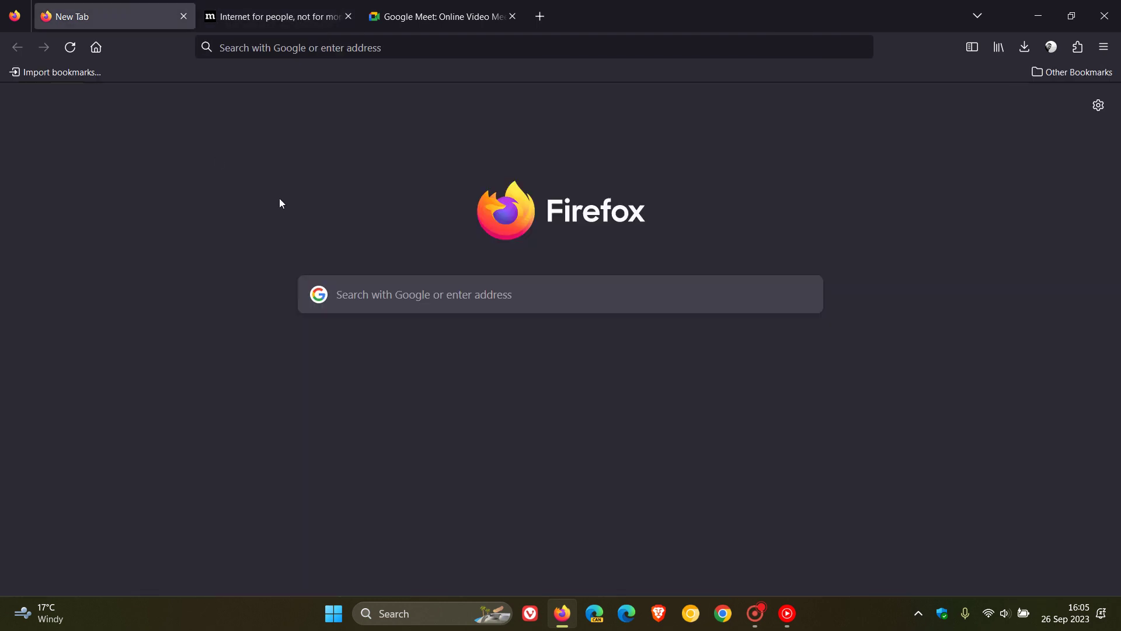